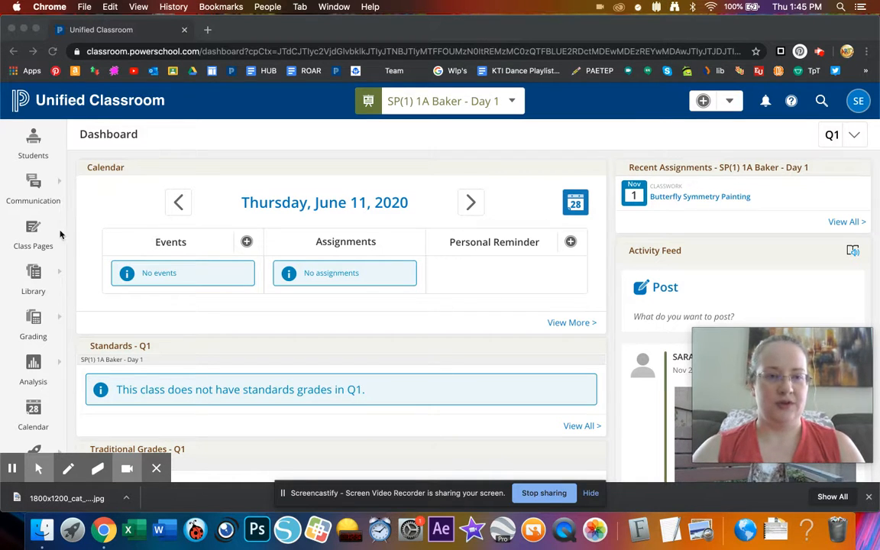
# Open the class pages and look over the content blocks on the Art Room page.
pyautogui.click(27, 232)
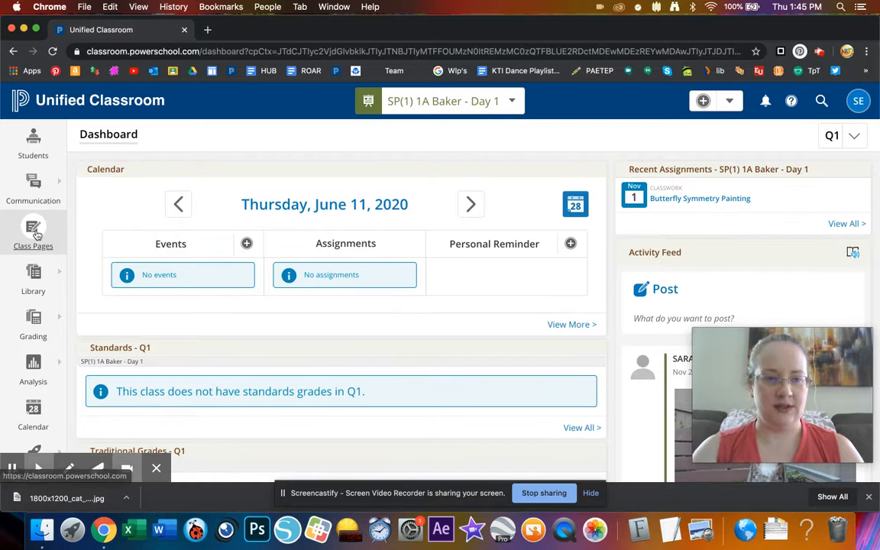
pyautogui.click(36, 234)
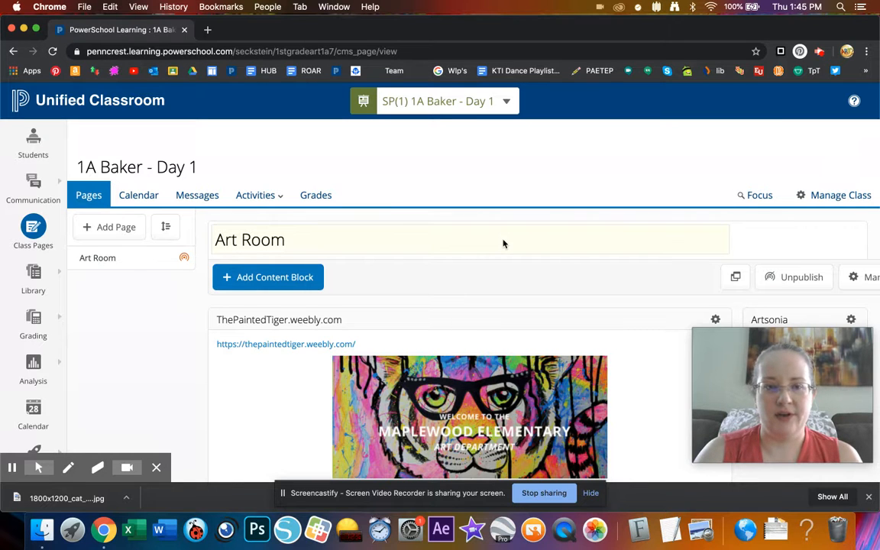
pyautogui.scroll(-3, 475, 289)
pyautogui.scroll(3, 475, 288)
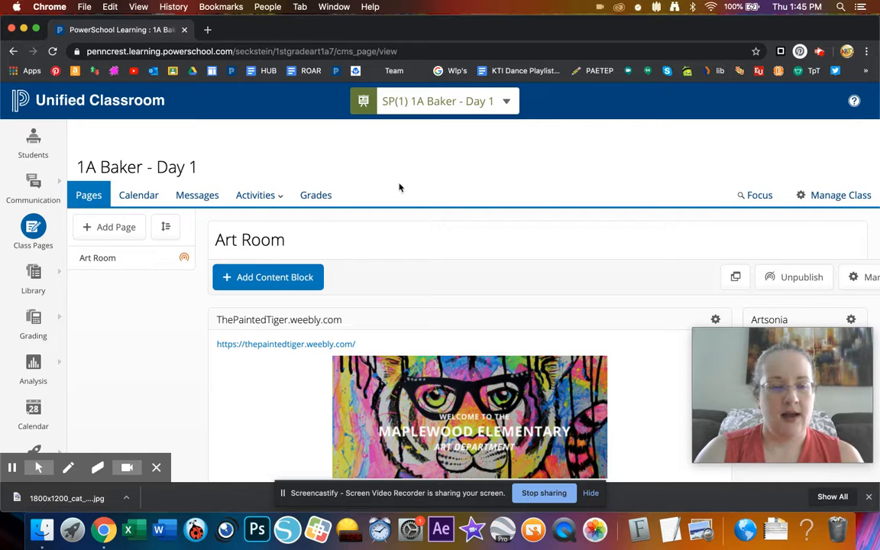
pyautogui.scroll(-3, 426, 279)
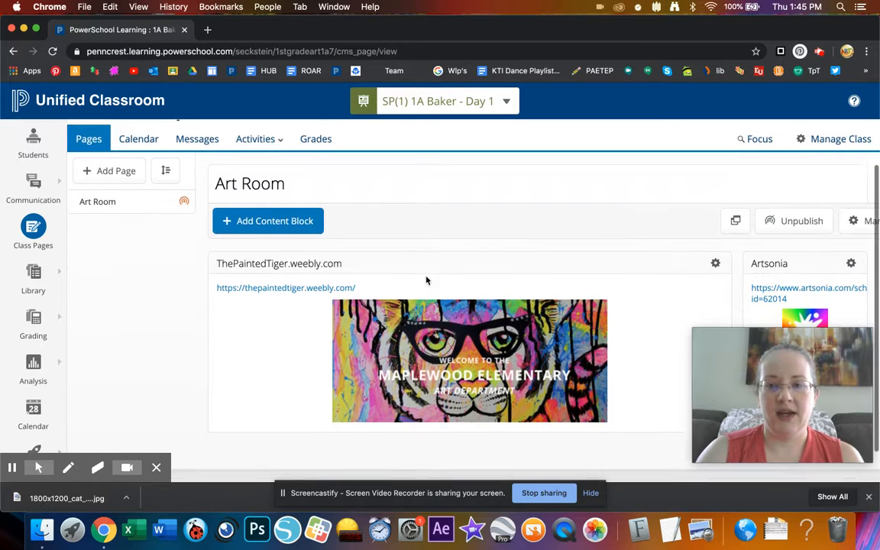
pyautogui.hscroll(1, 426, 280)
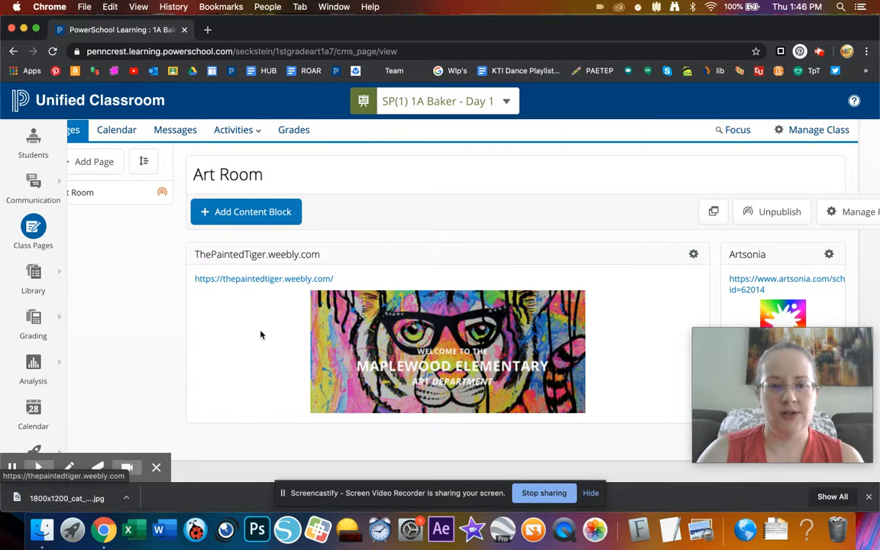
pyautogui.scroll(-1, 260, 334)
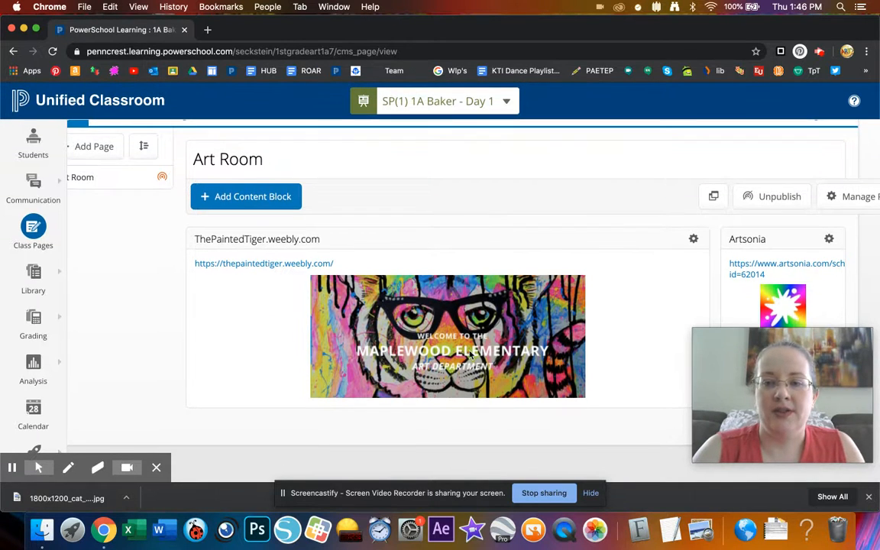
# Open the school's Artsonia website from the link in the Artsonia content block.
pyautogui.moveTo(807, 398)
pyautogui.moveTo(808, 346); pyautogui.dragTo(172, 370)
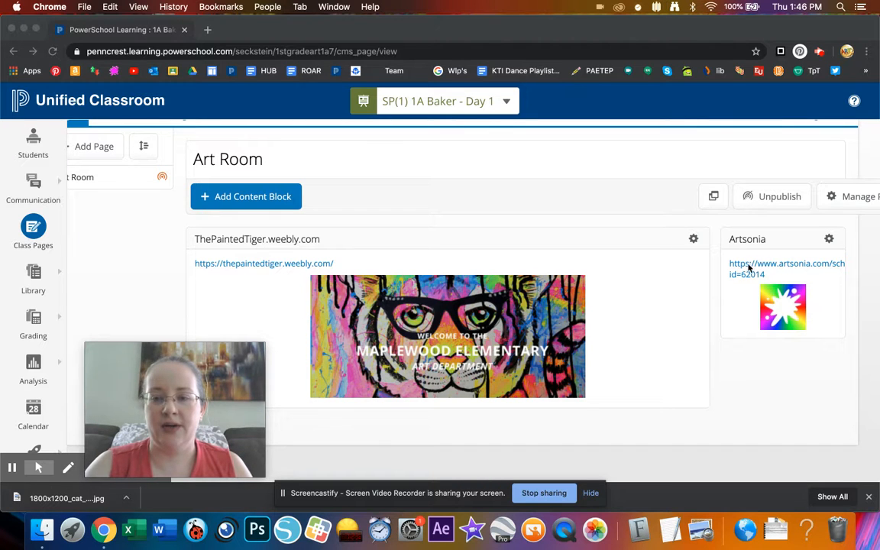
pyautogui.click(739, 298)
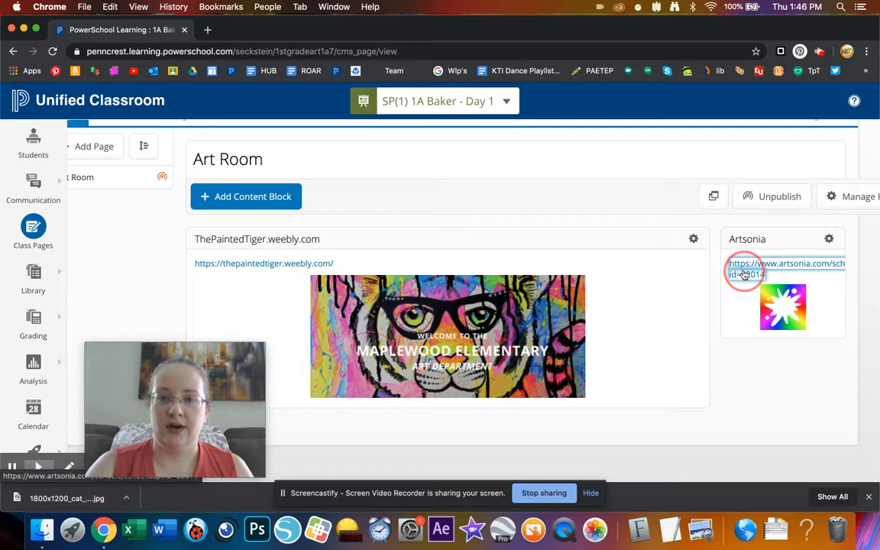
pyautogui.click(744, 273)
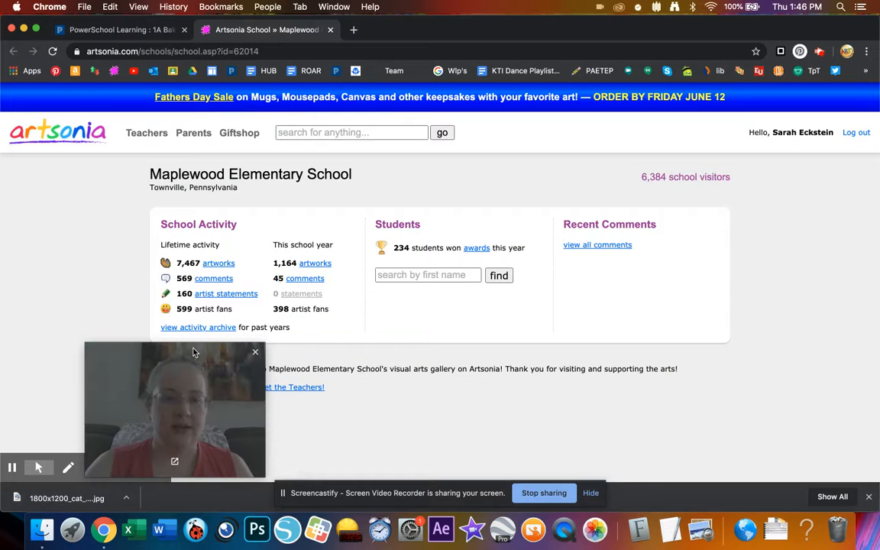
# Look through the school's art projects for this school year on Artsonia and return to the Art Room page.
pyautogui.moveTo(195, 353); pyautogui.dragTo(804, 352)
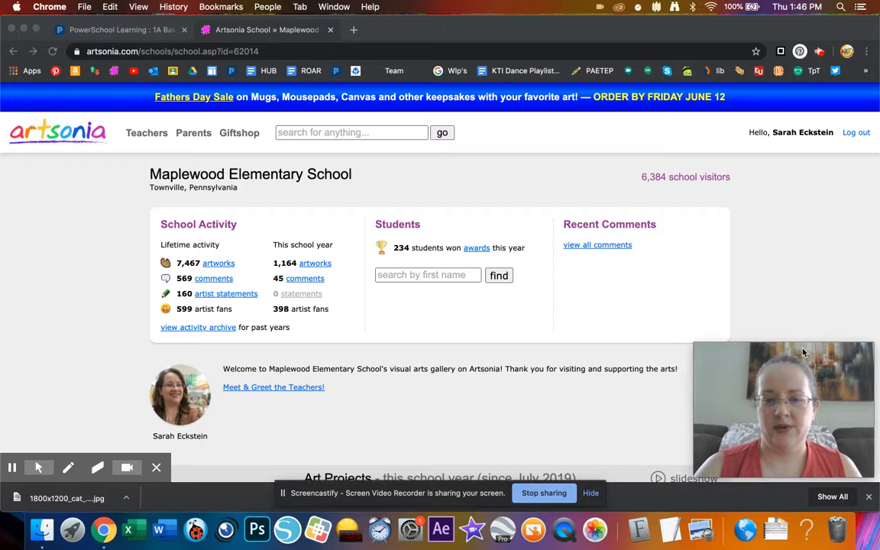
pyautogui.scroll(-5, 330, 336)
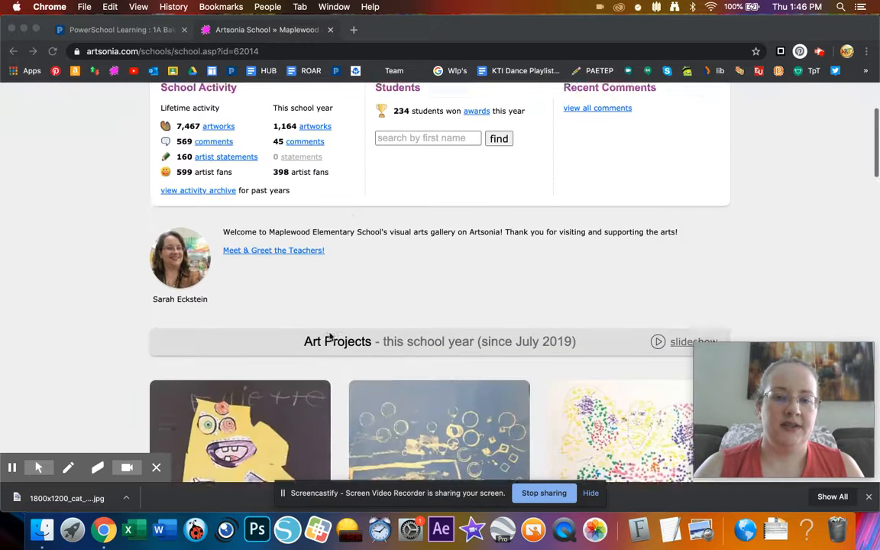
pyautogui.scroll(6, 329, 336)
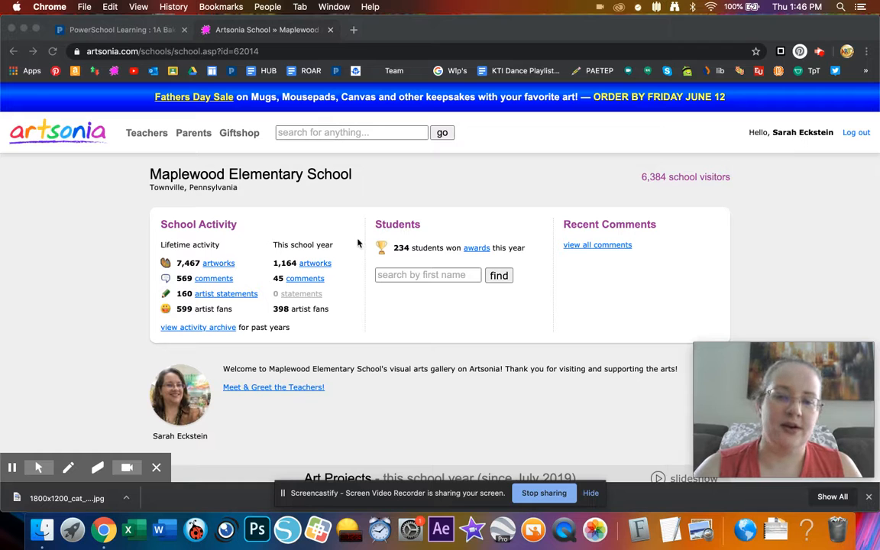
pyautogui.scroll(-9, 383, 415)
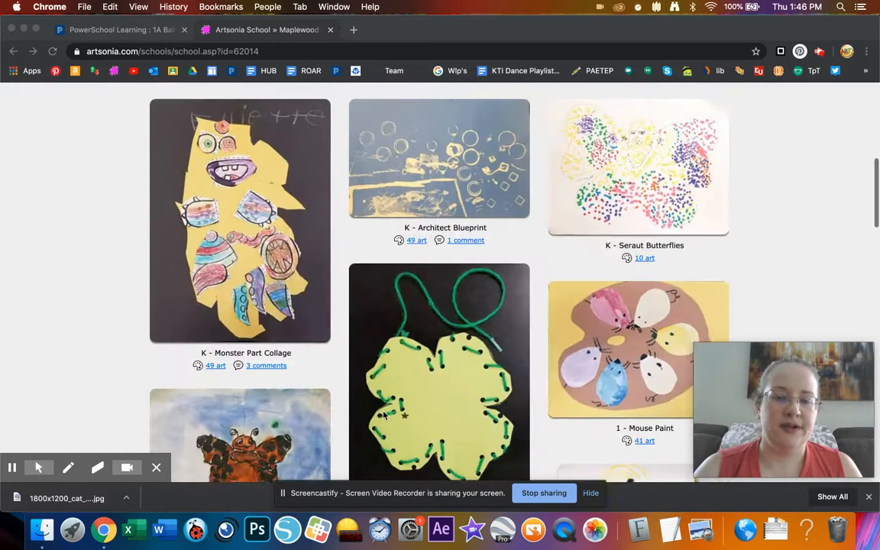
pyautogui.scroll(-2, 383, 415)
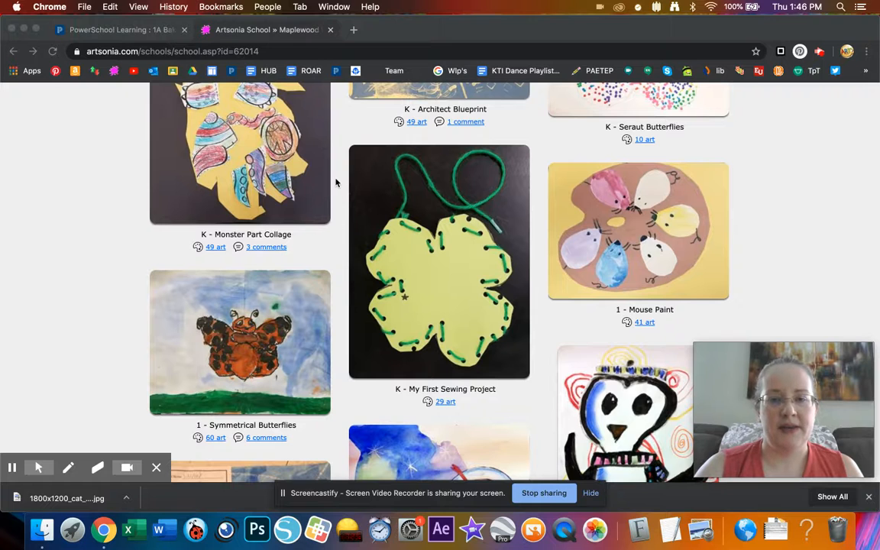
pyautogui.scroll(5, 336, 182)
pyautogui.scroll(1, 336, 183)
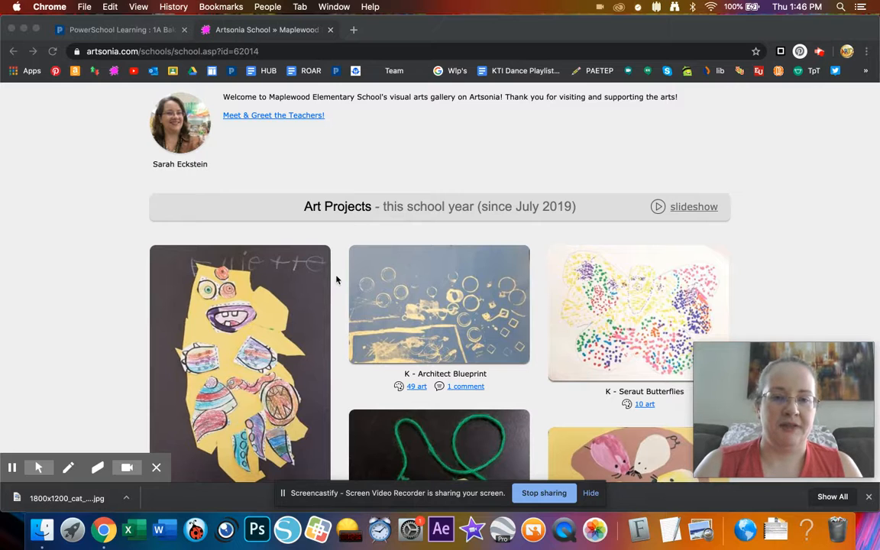
pyautogui.scroll(-2, 336, 279)
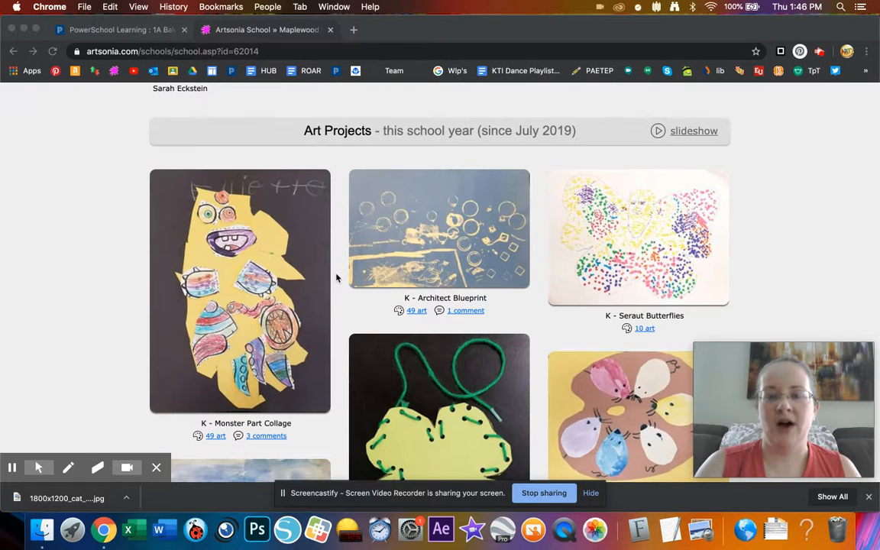
pyautogui.scroll(3, 336, 278)
pyautogui.scroll(-6, 336, 278)
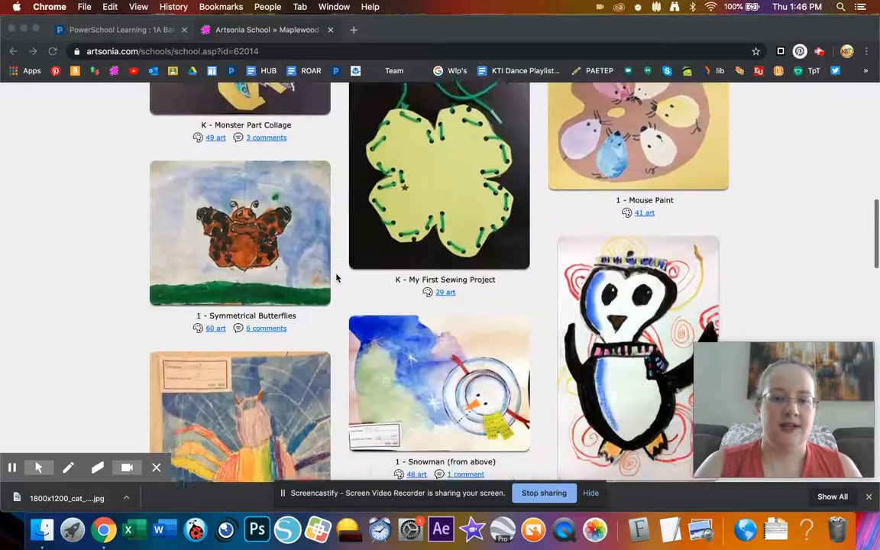
pyautogui.scroll(-10, 336, 278)
pyautogui.scroll(-2, 336, 278)
pyautogui.scroll(12, 335, 278)
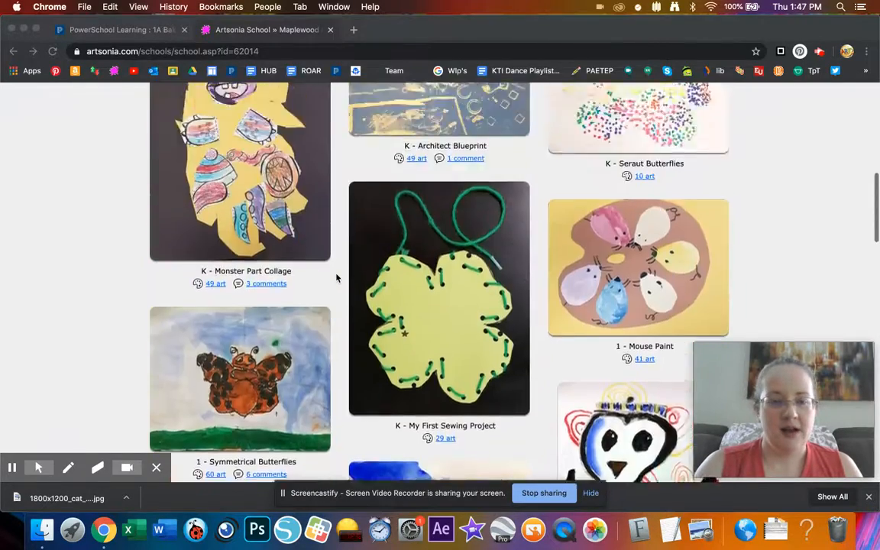
pyautogui.scroll(15, 336, 278)
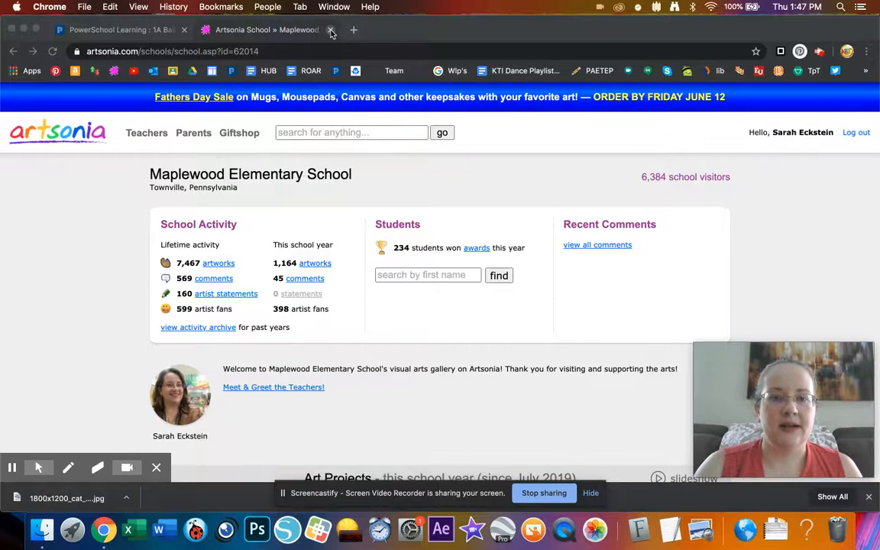
pyautogui.click(331, 30)
pyautogui.click(331, 30)
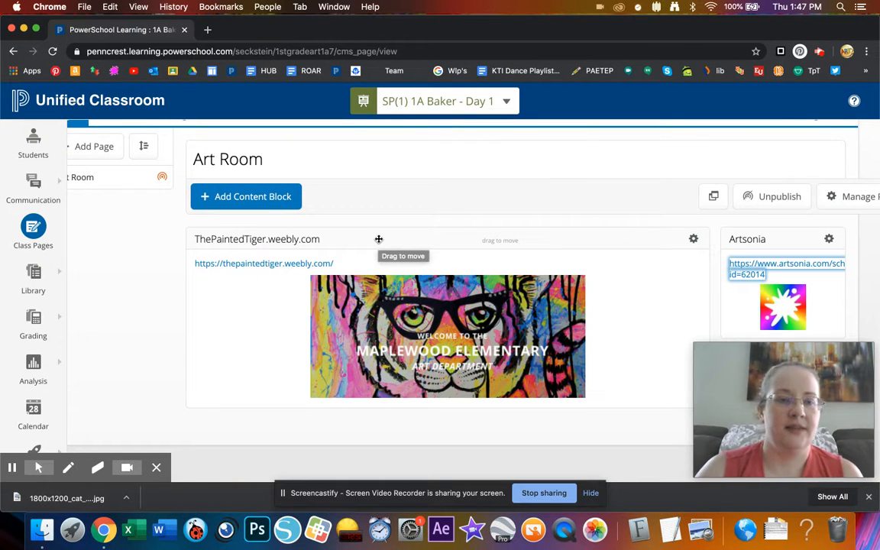
# Start adding a new class page with the title Test Page.
pyautogui.hscroll(-3, 113, 268)
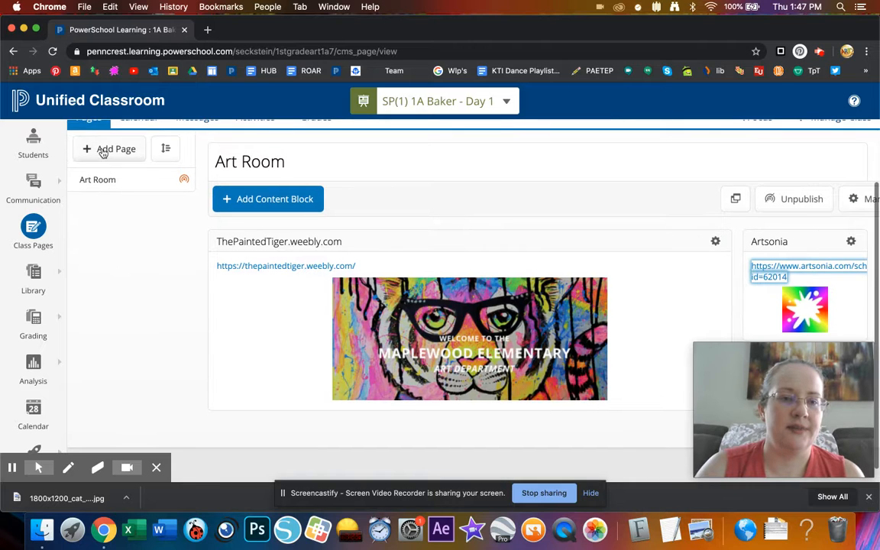
pyautogui.click(105, 149)
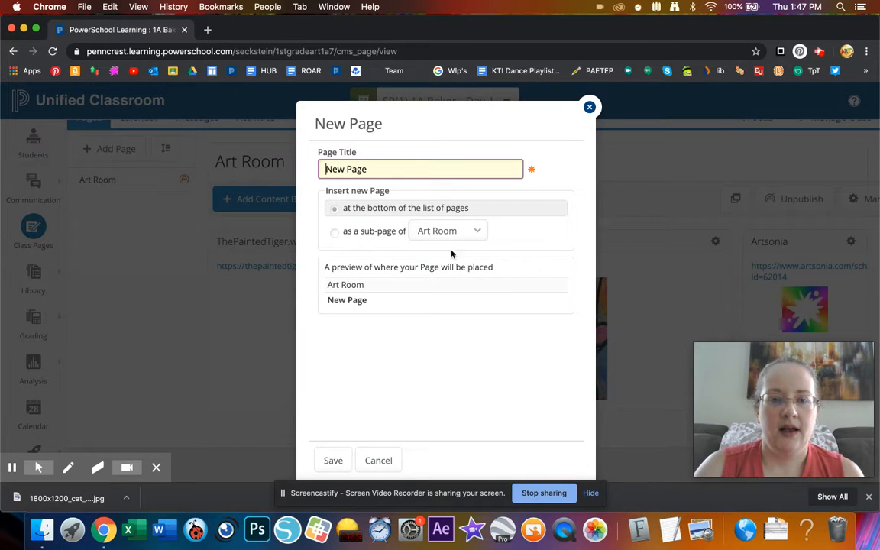
pyautogui.tripleClick(323, 163)
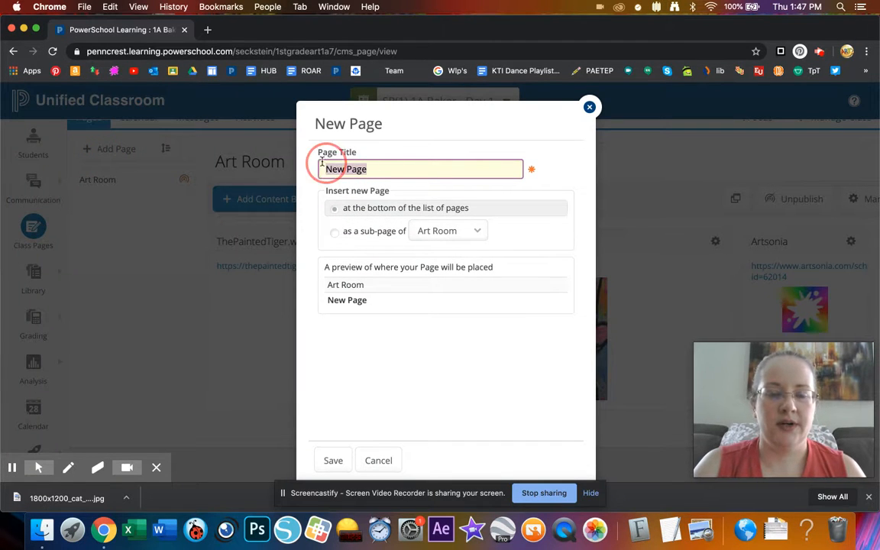
pyautogui.write('Test Page')
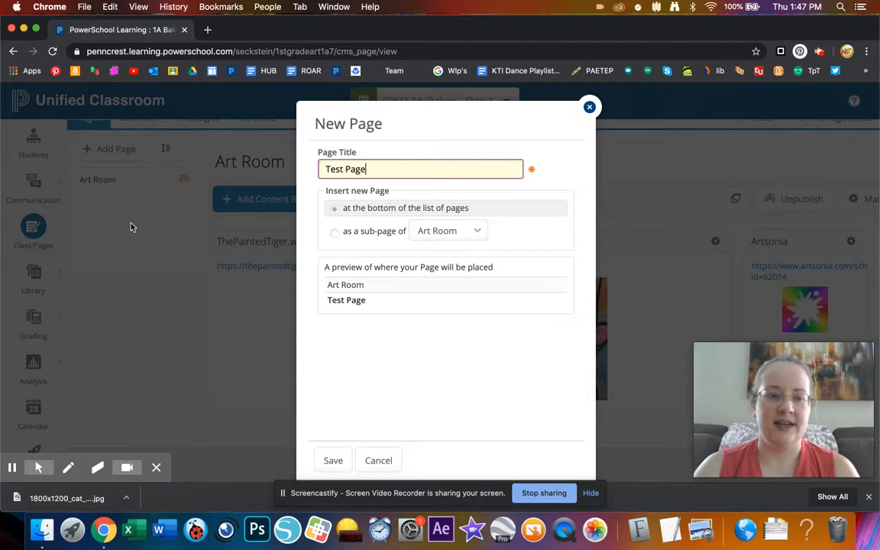
# Make the new page a sub-page of Art Room, extend its title to Test Page 1, and save it.
pyautogui.click(352, 237)
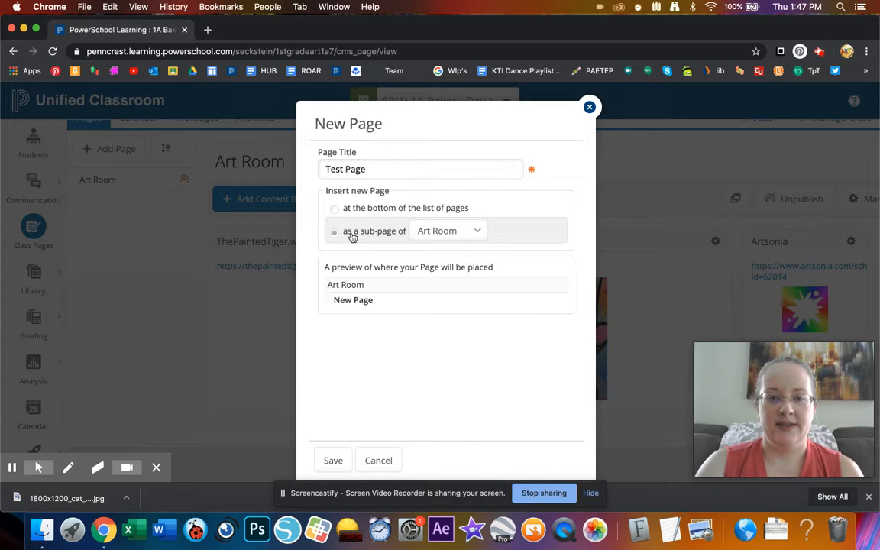
pyautogui.click(471, 238)
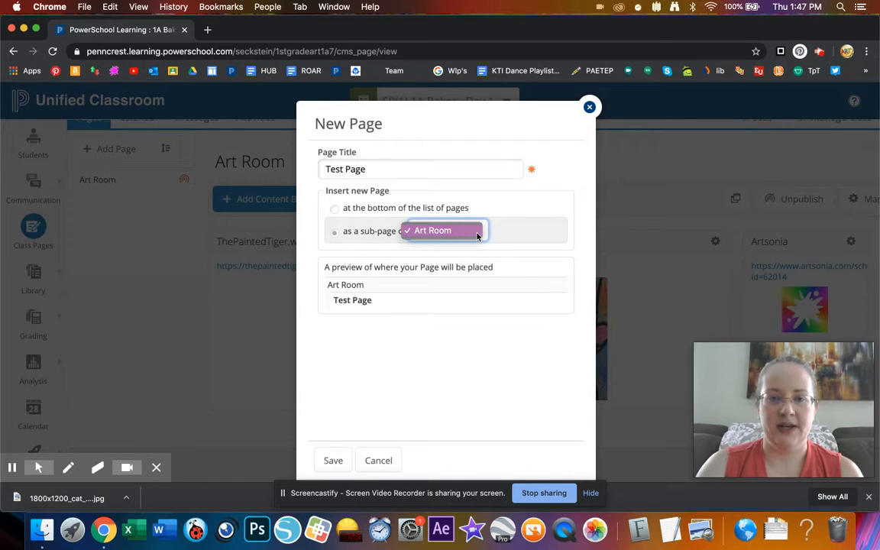
pyautogui.click(492, 234)
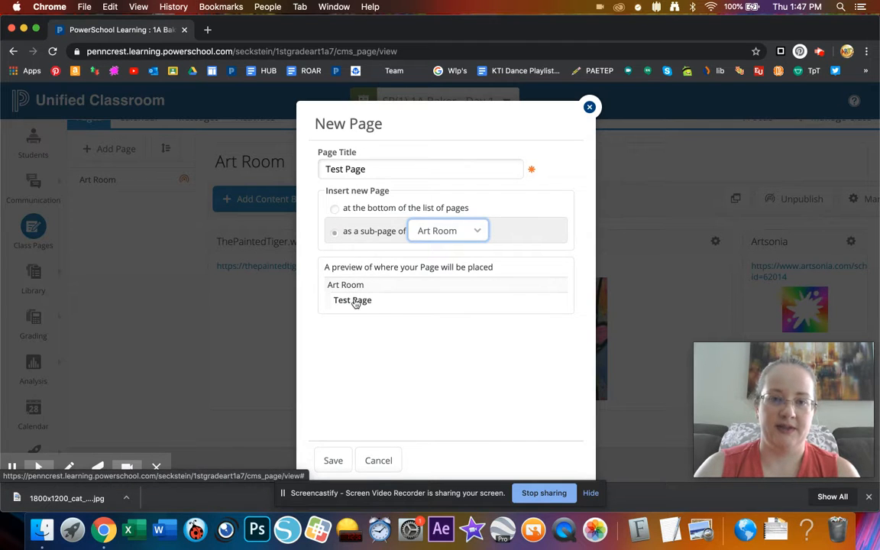
pyautogui.click(387, 172)
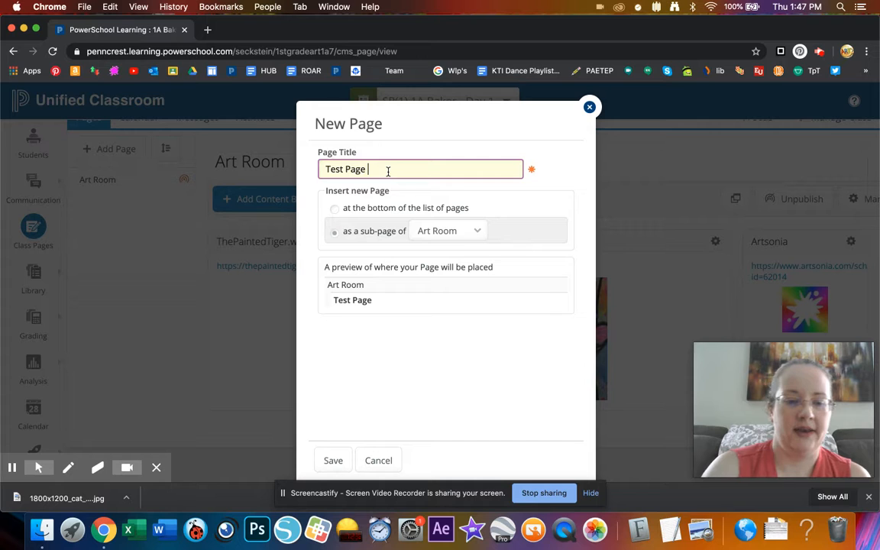
pyautogui.click(333, 460)
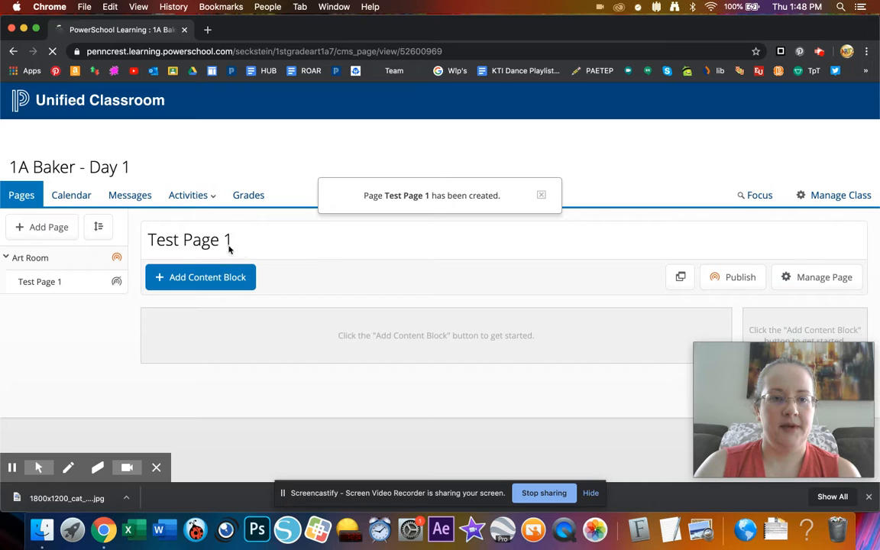
# Start adding another class page and replace its default title with Testy 2.
pyautogui.click(58, 227)
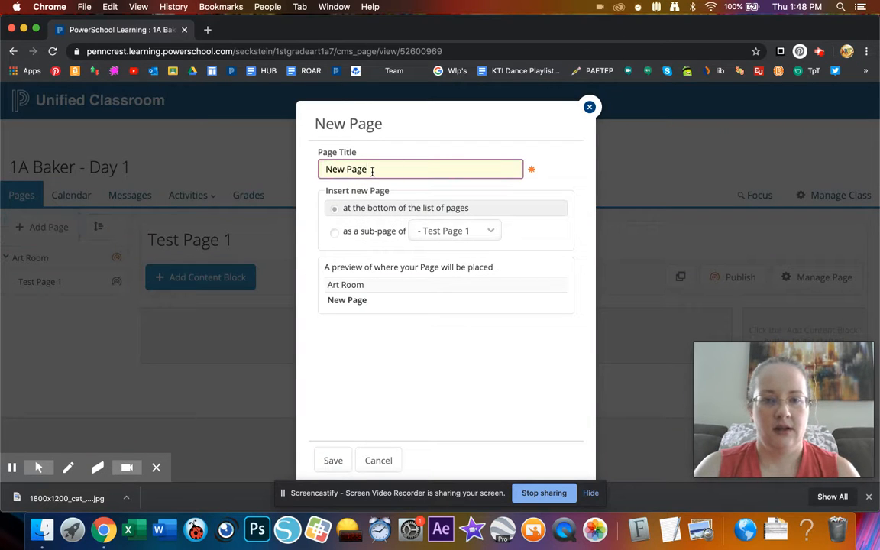
pyautogui.press('BackSpace')
pyautogui.press('BackSpace')
pyautogui.press('BackSpace')
pyautogui.press('BackSpace')
pyautogui.press('BackSpace')
pyautogui.press('BackSpace')
pyautogui.press('BackSpace')
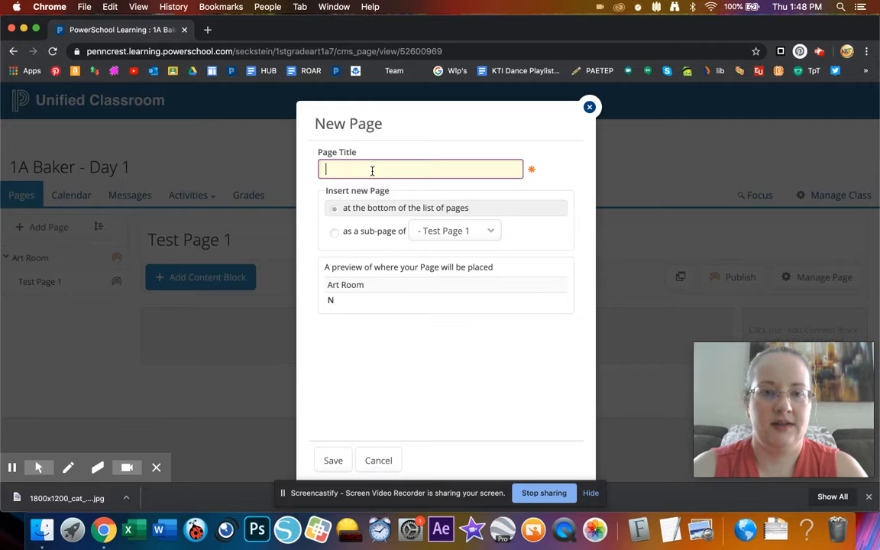
pyautogui.write('Testy ')
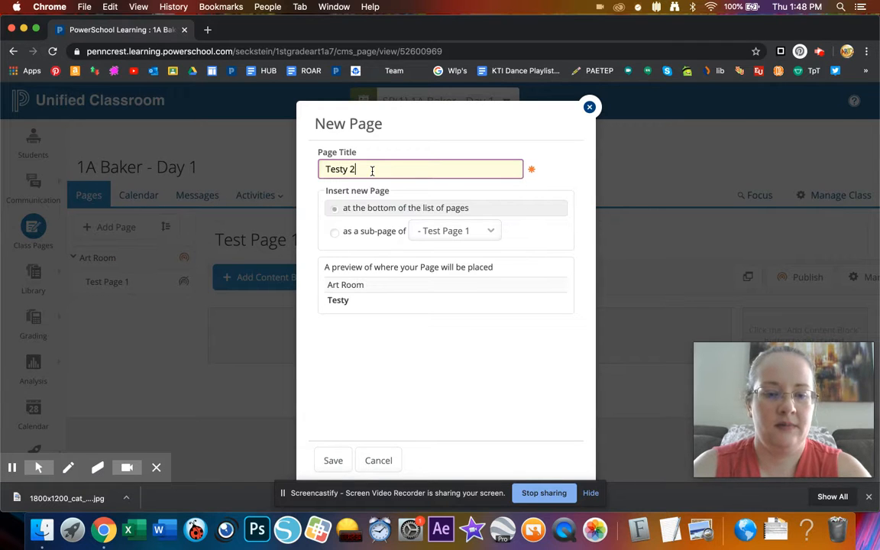
pyautogui.write('2')
# Place the new page at the bottom of the list of pages, save it, and expand Art Room in the page list.
pyautogui.click(452, 231)
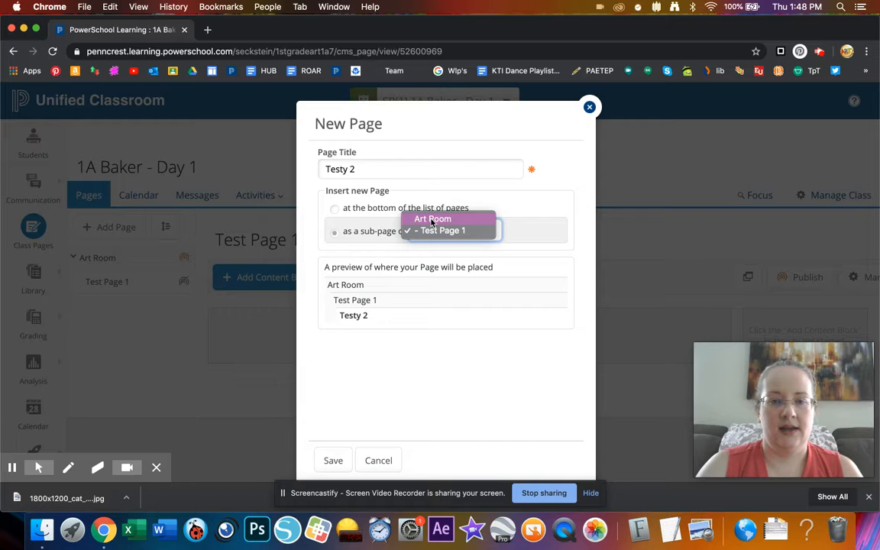
pyautogui.click(343, 208)
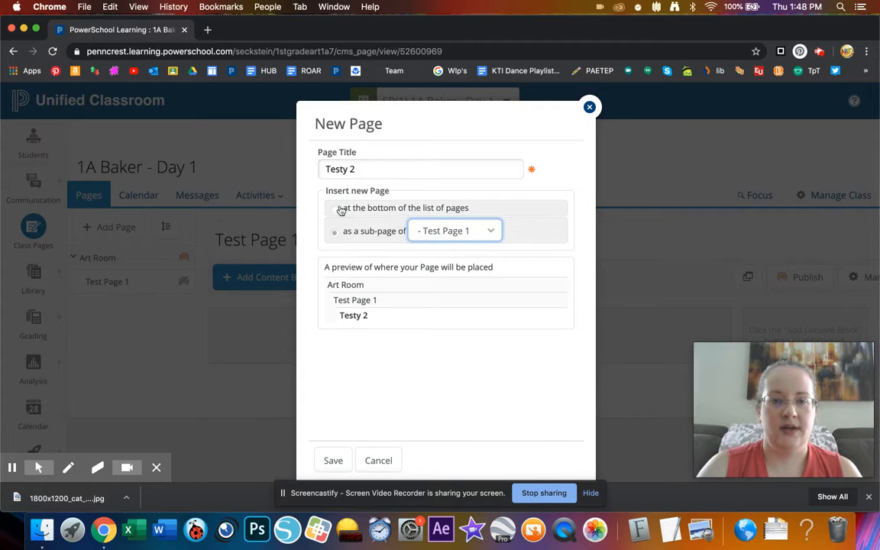
pyautogui.click(335, 208)
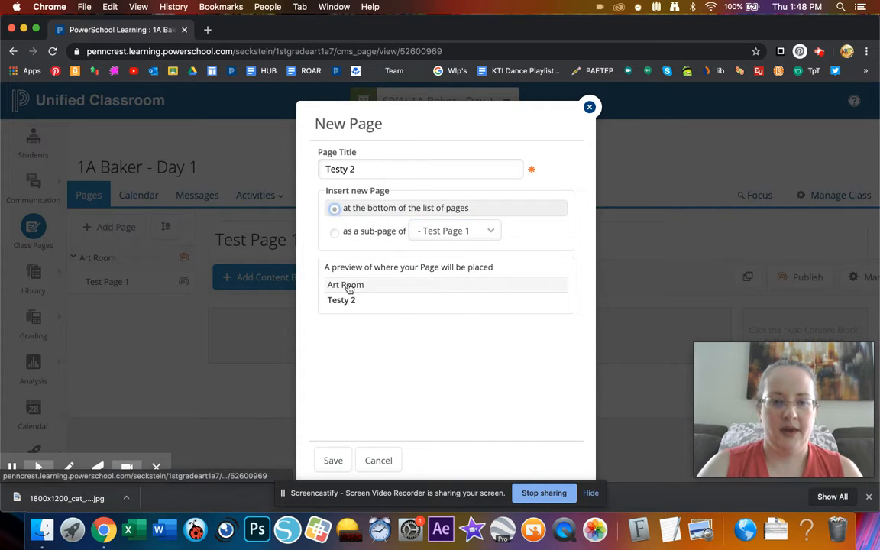
pyautogui.click(341, 463)
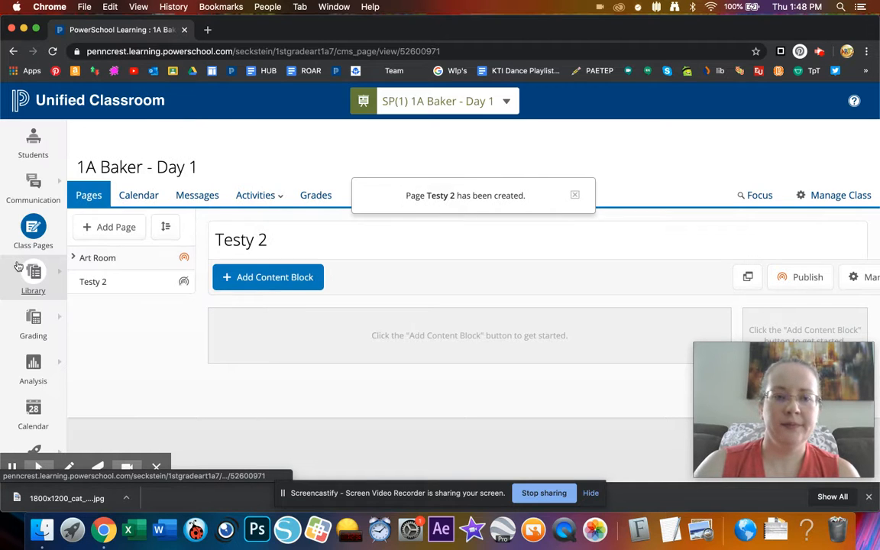
pyautogui.click(74, 259)
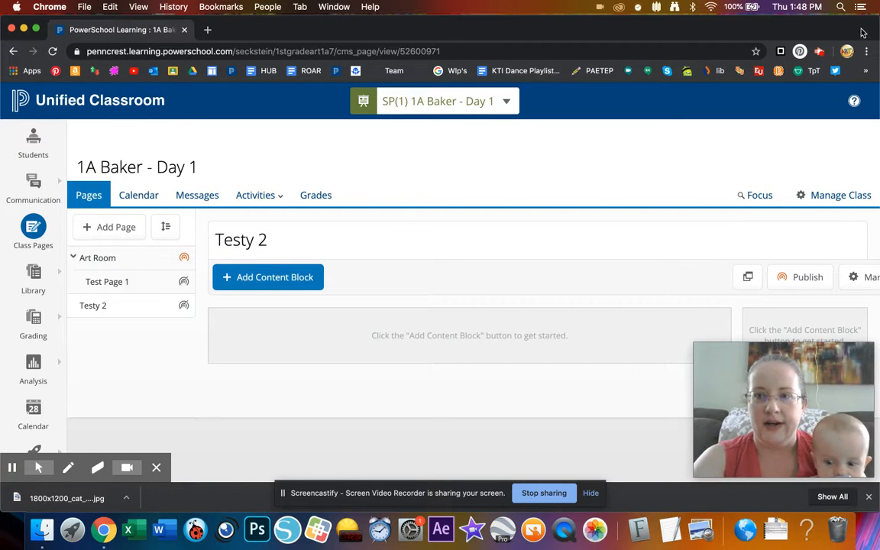
# Narrow the browser window slightly and review the content block types available for Testy 2, including Messages & Activities.
pyautogui.moveTo(863, 47); pyautogui.dragTo(872, 81)
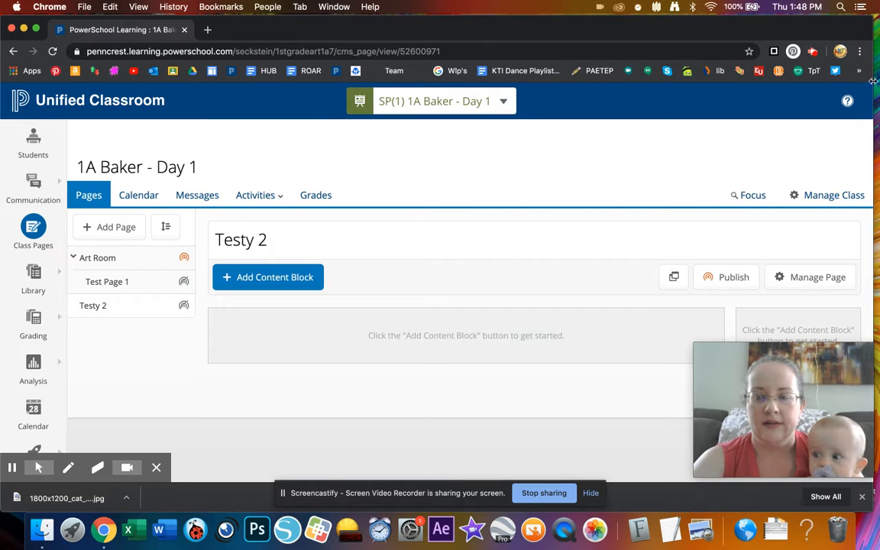
pyautogui.click(723, 280)
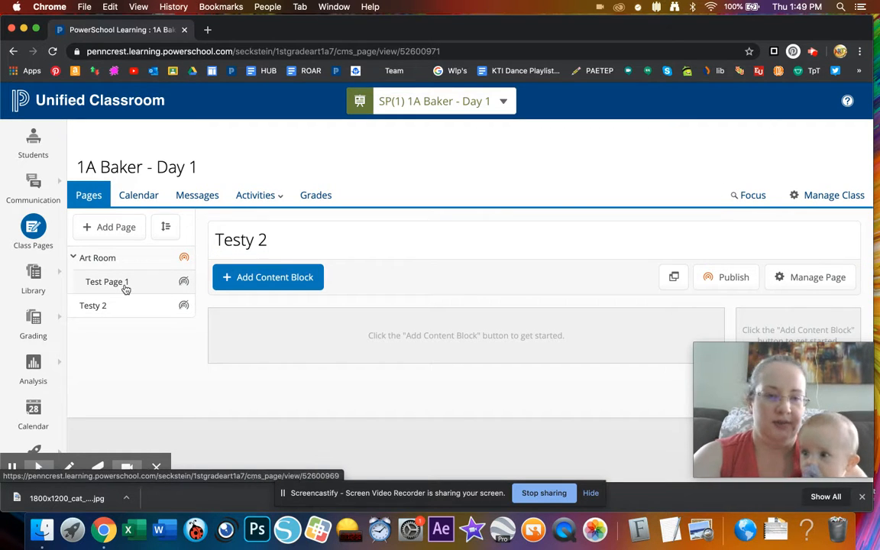
pyautogui.click(253, 284)
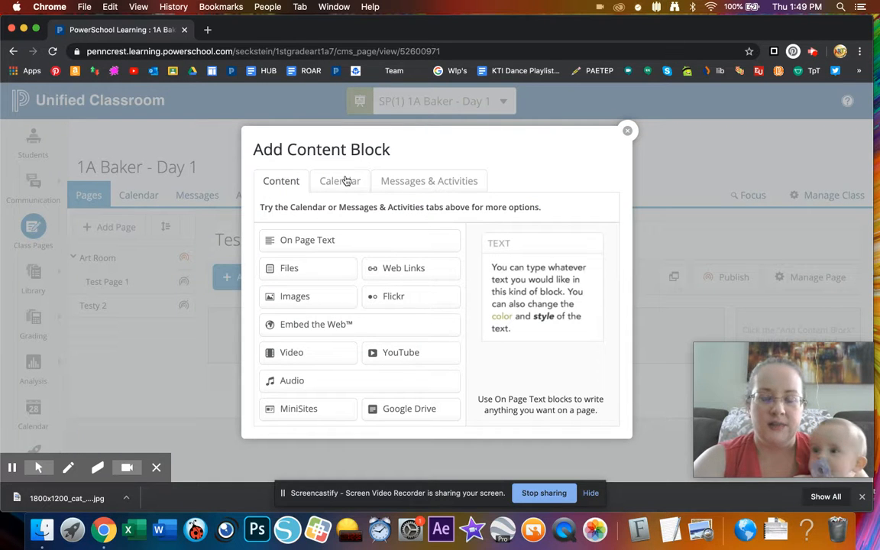
pyautogui.click(419, 180)
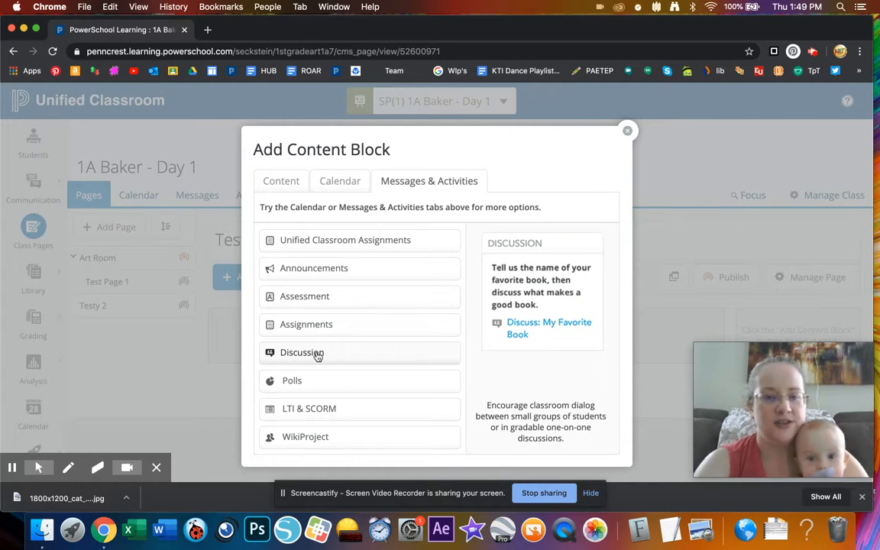
pyautogui.click(283, 185)
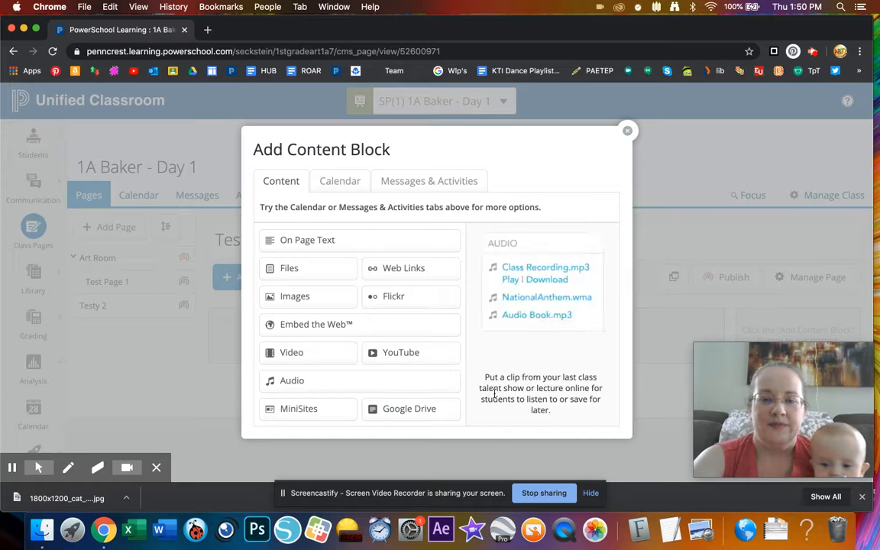
pyautogui.click(321, 354)
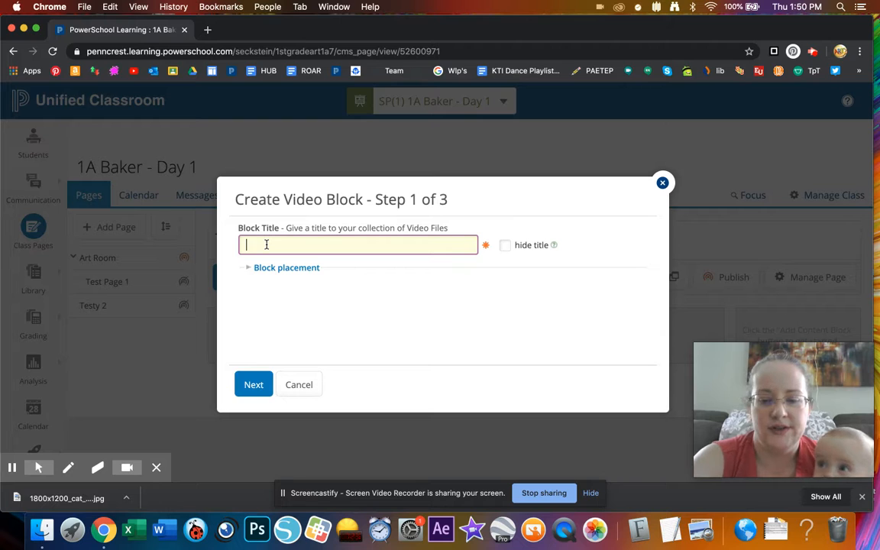
pyautogui.write('Youtube i')
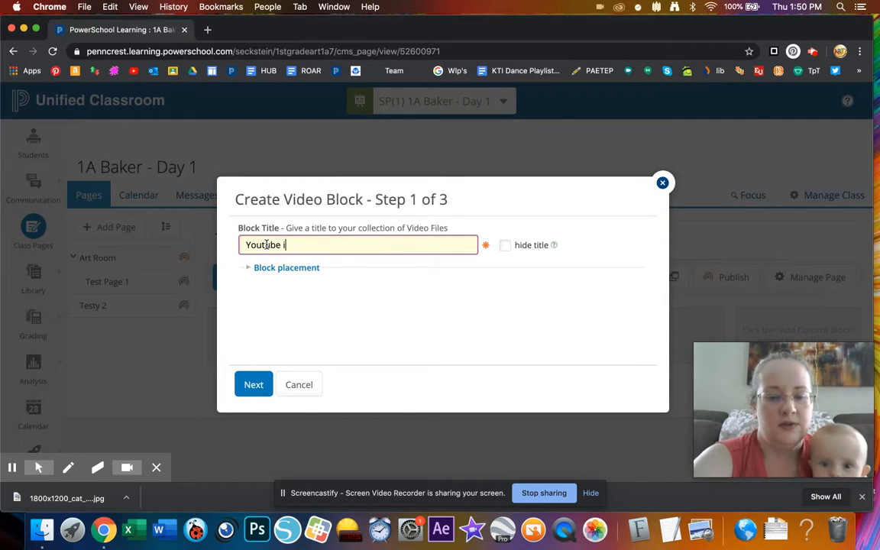
pyautogui.write('s awesom')
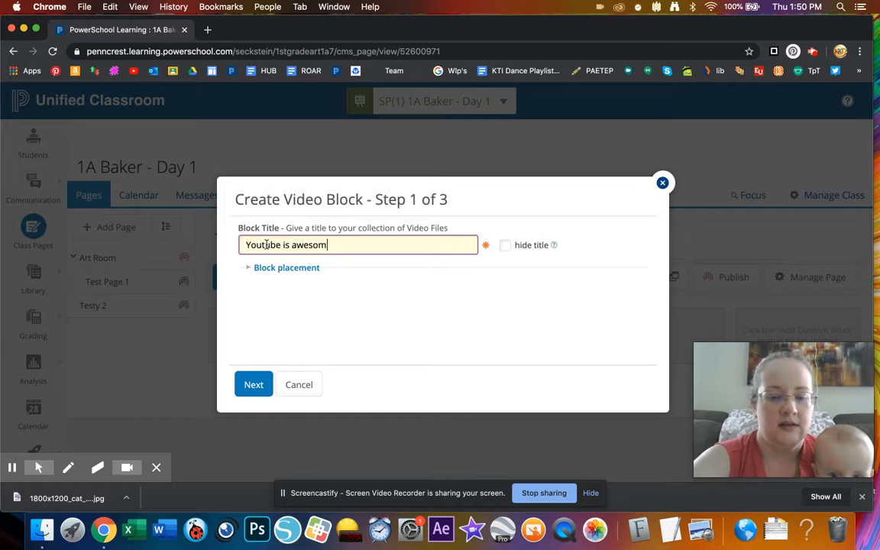
pyautogui.write('e')
pyautogui.click(252, 384)
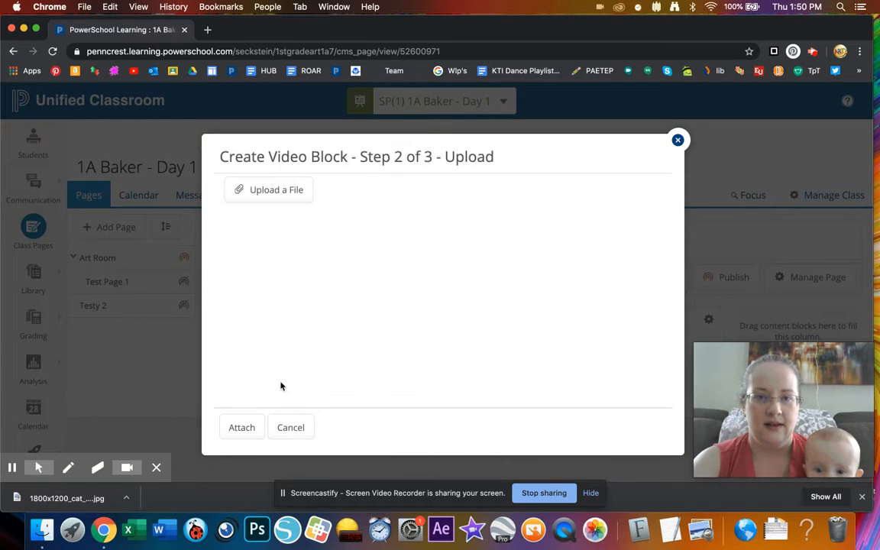
pyautogui.click(283, 192)
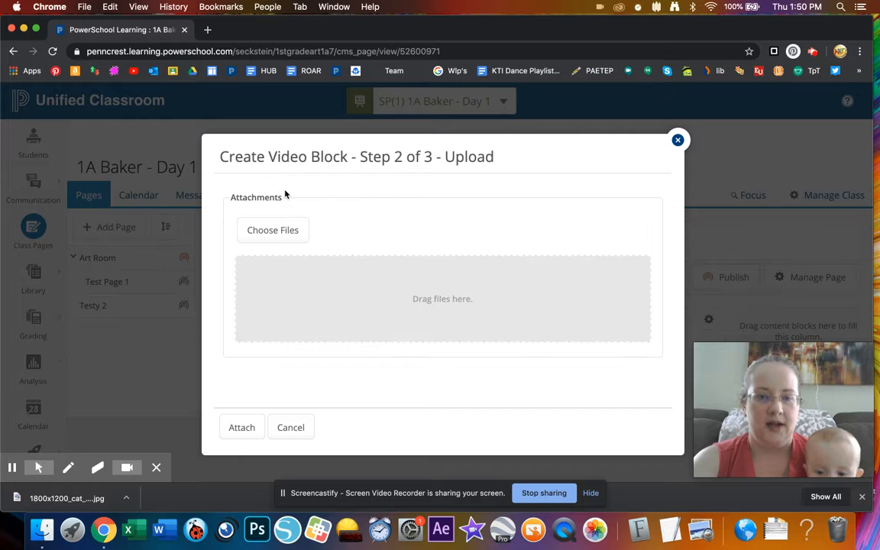
pyautogui.click(280, 236)
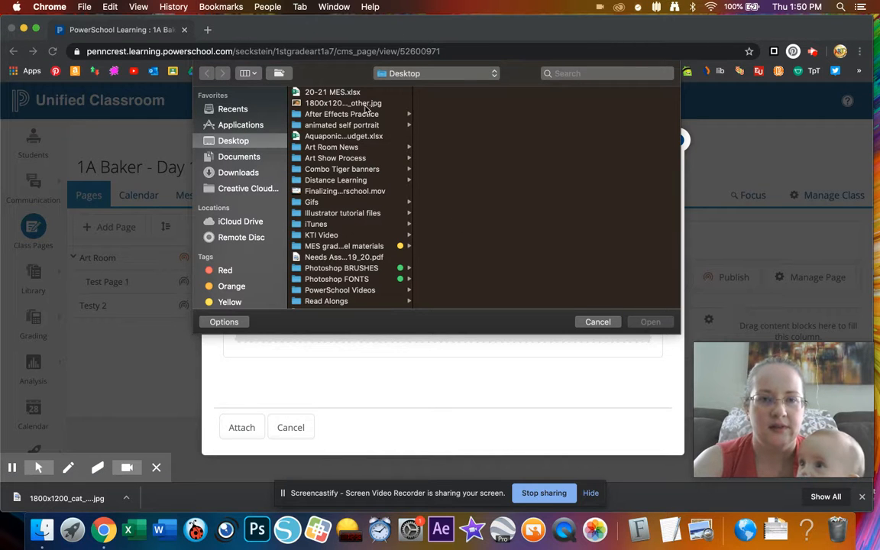
pyautogui.click(592, 321)
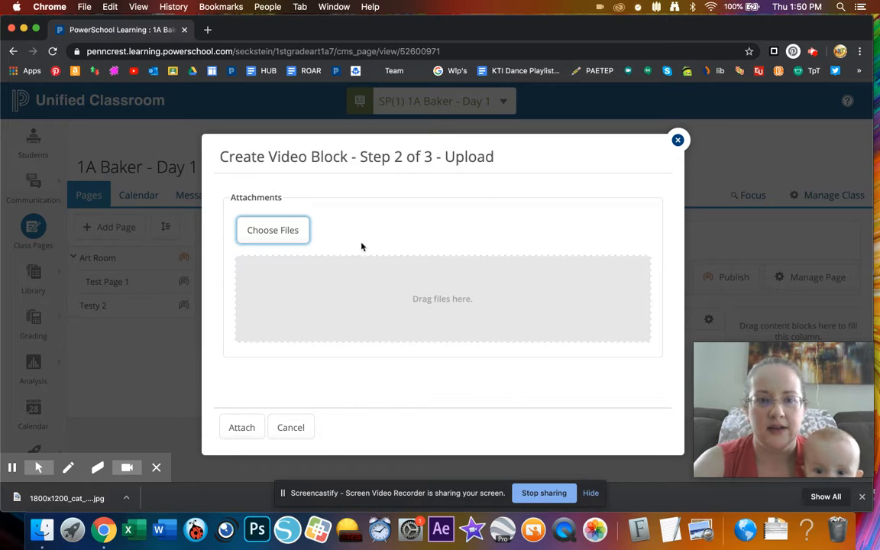
pyautogui.click(281, 426)
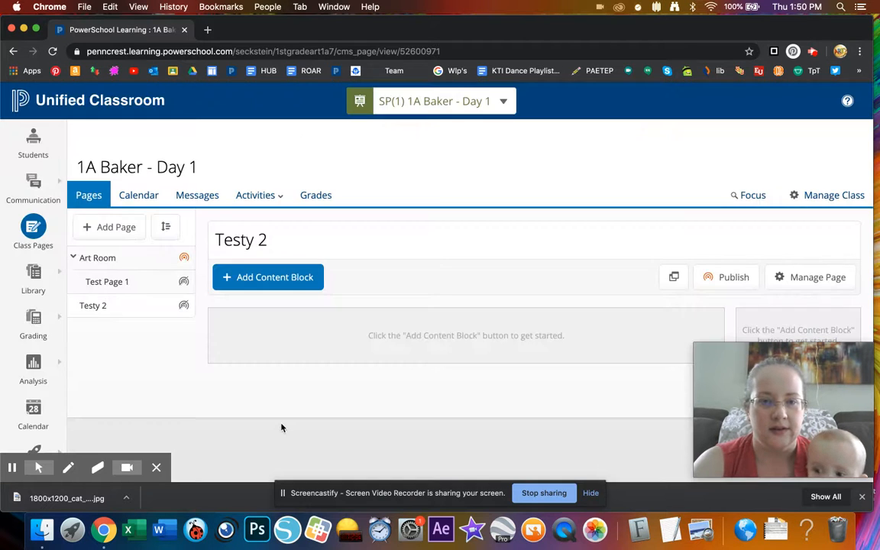
pyautogui.click(290, 278)
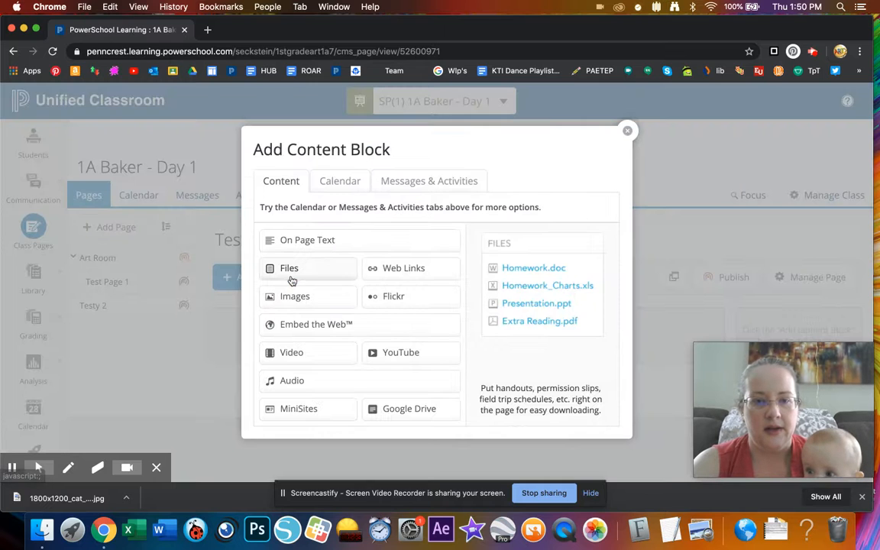
pyautogui.click(393, 356)
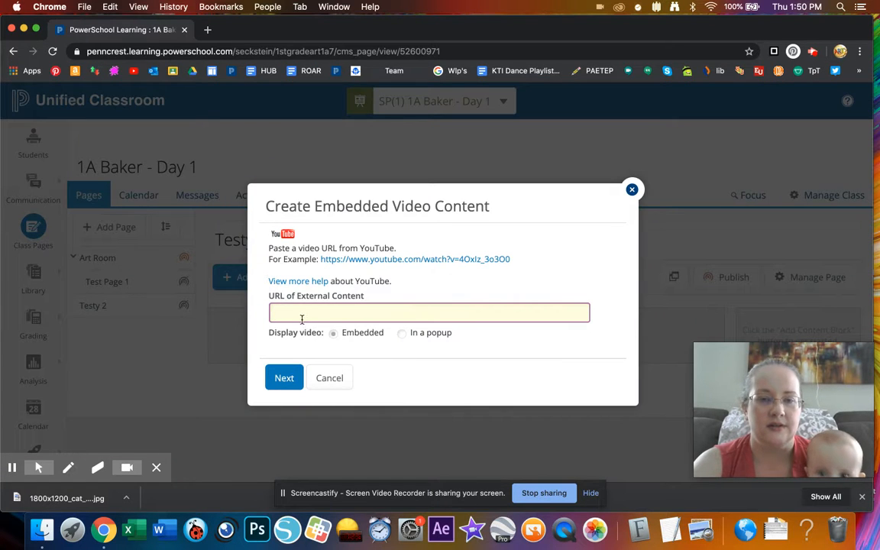
pyautogui.click(631, 189)
# Start adding a YouTube content block to Testy 2 and open the ThePaintedTiger YouTube channel in a new browser tab.
pyautogui.click(283, 280)
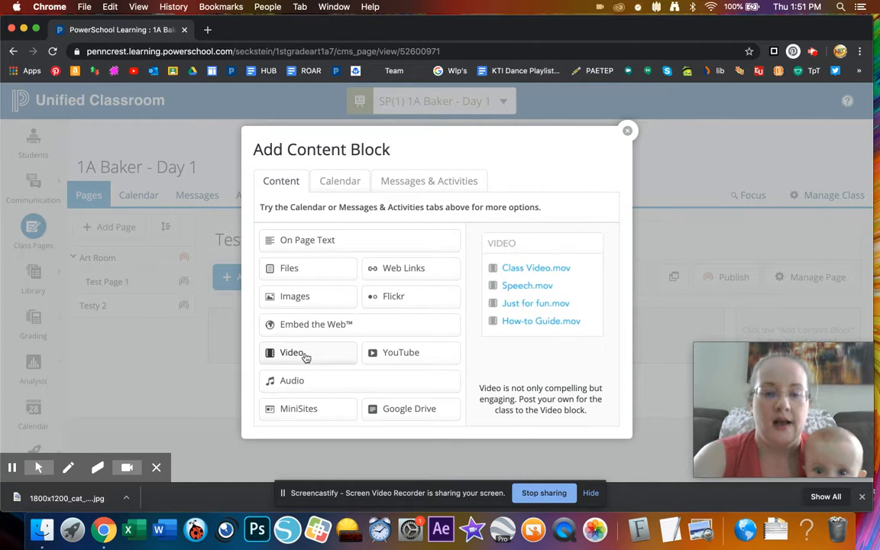
pyautogui.click(389, 356)
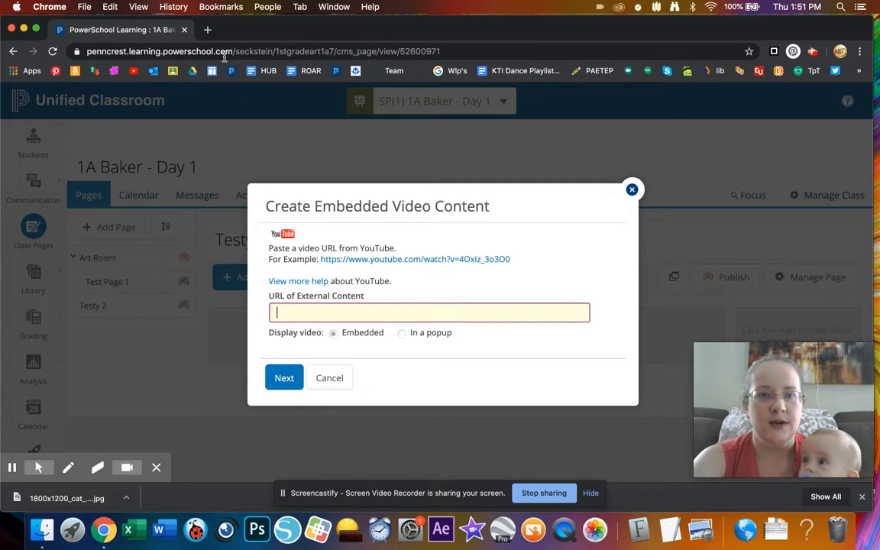
pyautogui.click(207, 29)
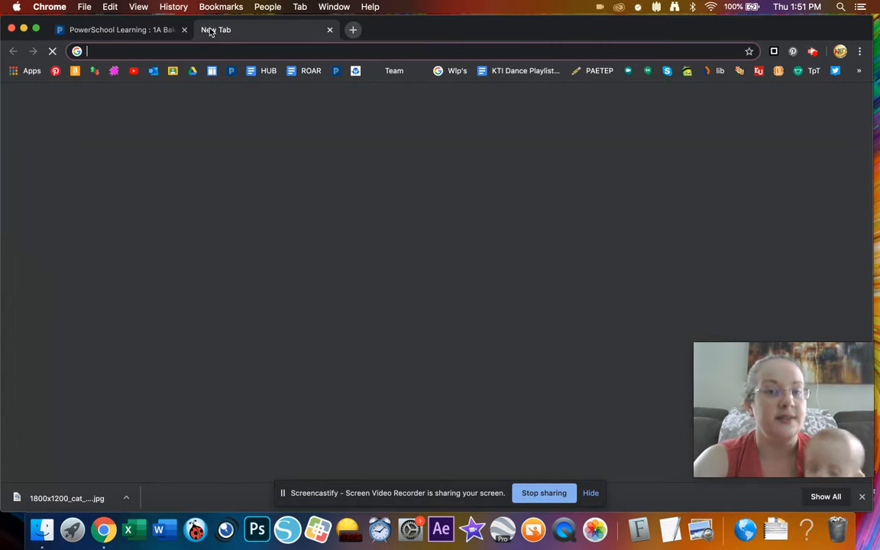
pyautogui.click(132, 74)
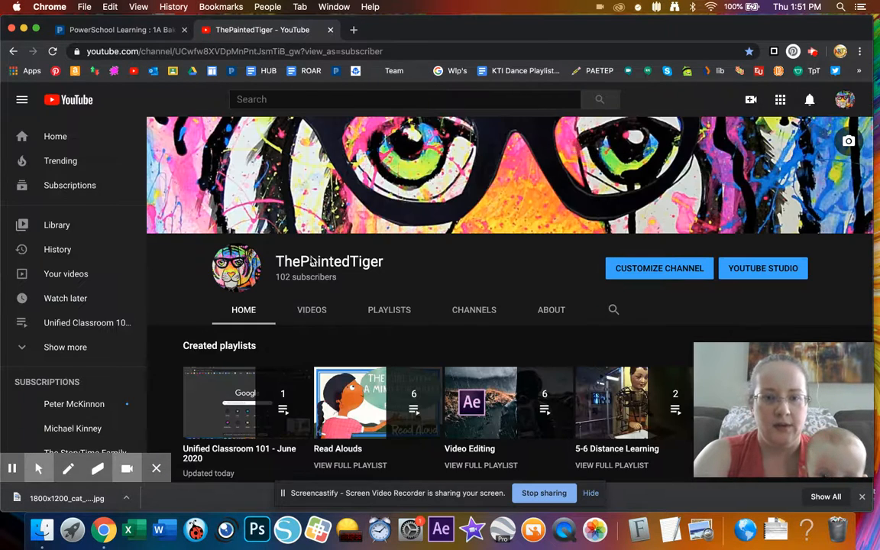
# Open The Girl with a Mind for Math from the Read Alouds playlist, pause it, and copy the video's web address.
pyautogui.scroll(-1, 325, 342)
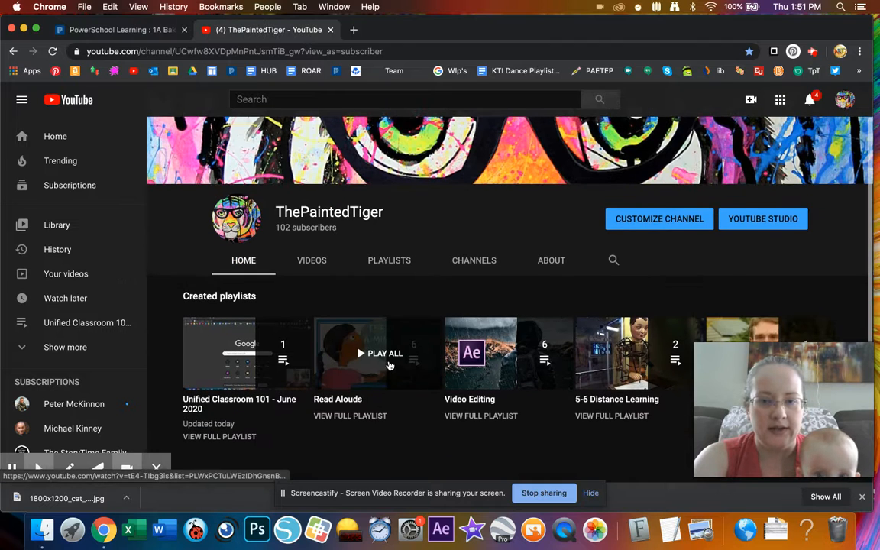
pyautogui.click(365, 351)
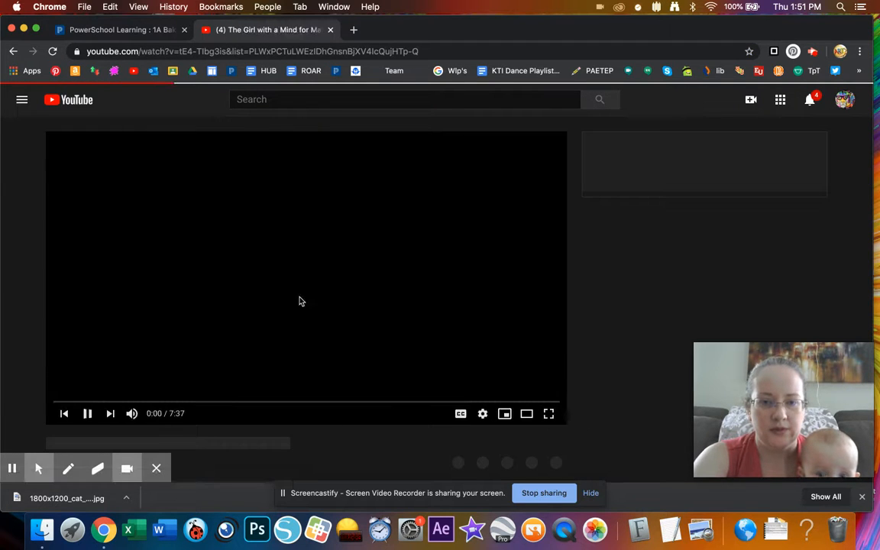
pyautogui.click(88, 416)
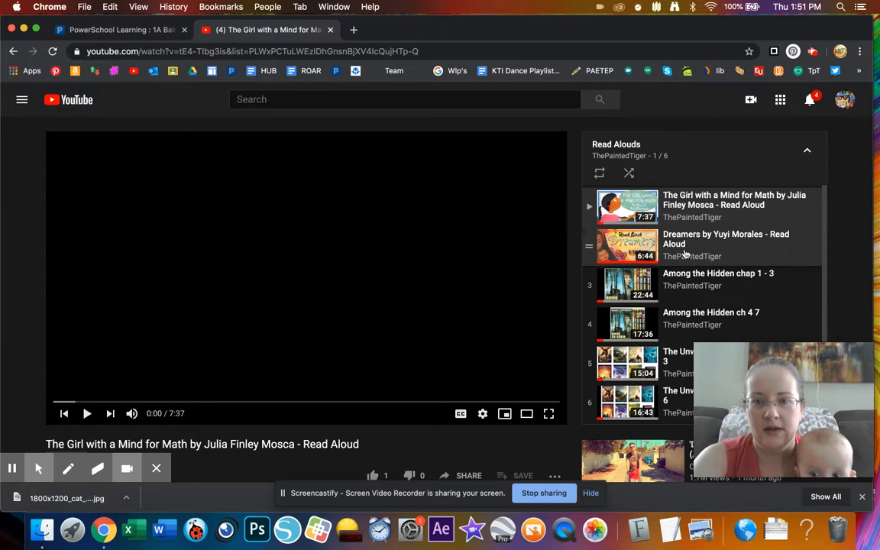
pyautogui.click(691, 205)
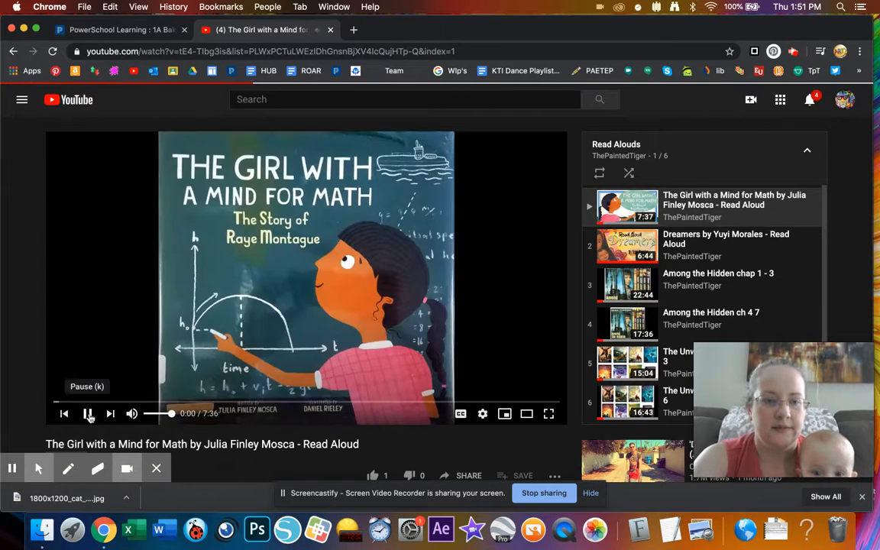
pyautogui.click(87, 413)
pyautogui.click(424, 51)
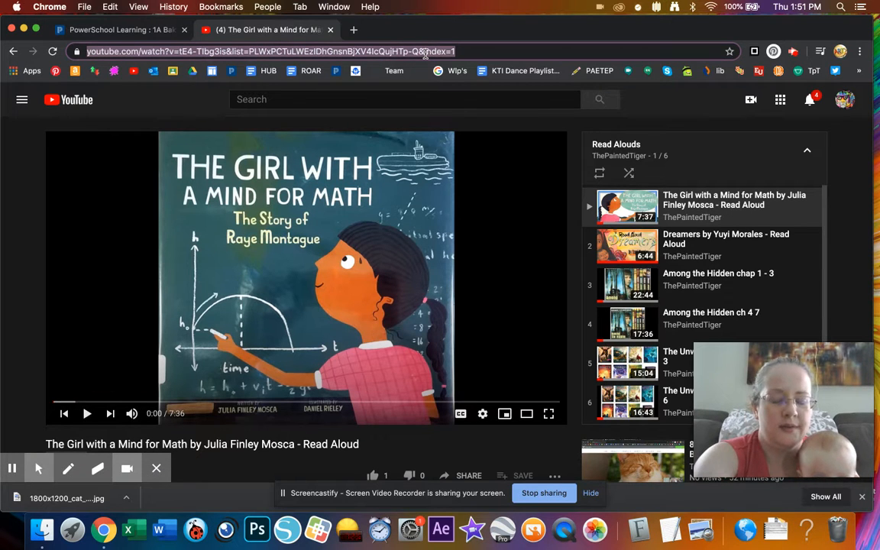
# Paste the copied video address as the YouTube block's external content URL and set the video to display in a popup.
pyautogui.click(123, 29)
pyautogui.click(291, 309)
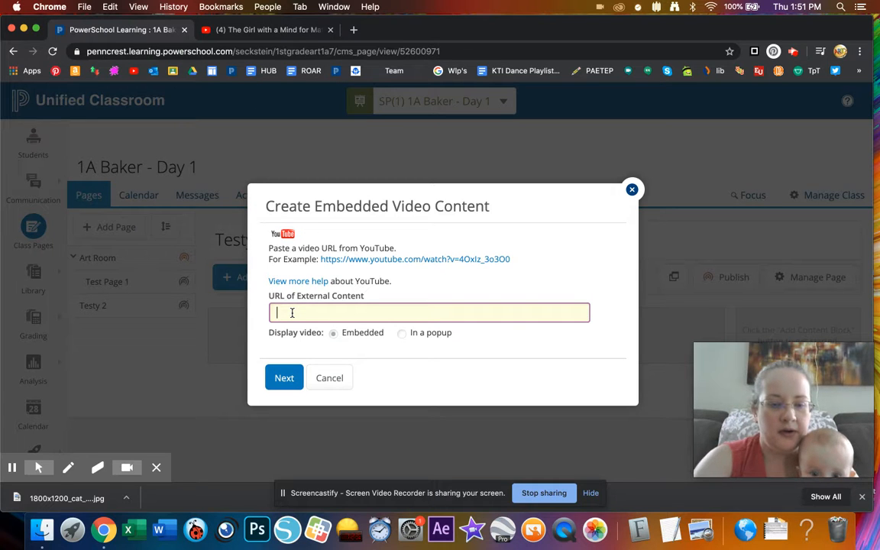
pyautogui.write('https://www.youtube.com/watch?v=tE4-Tlbg3is&list=PLWxPCTuLWEzIDhGnsnBjXV4IcQujHTp-Q&index=1')
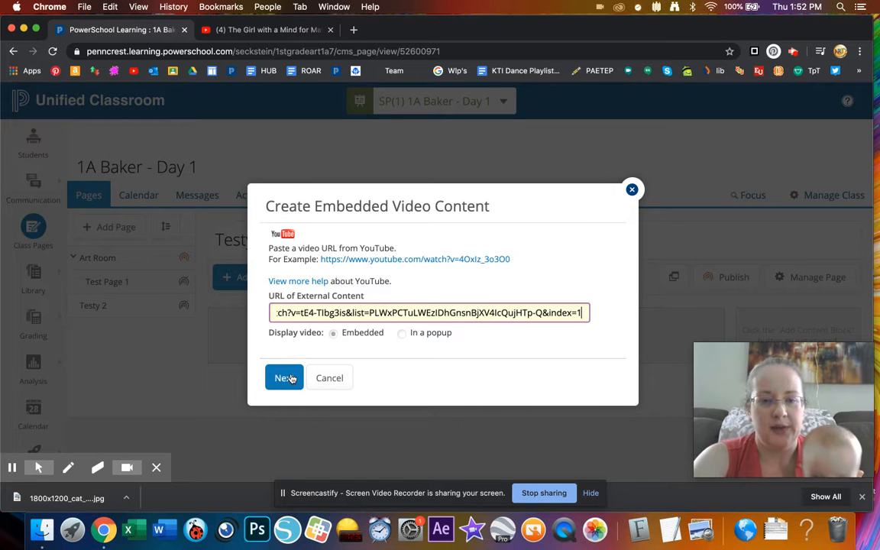
pyautogui.click(403, 334)
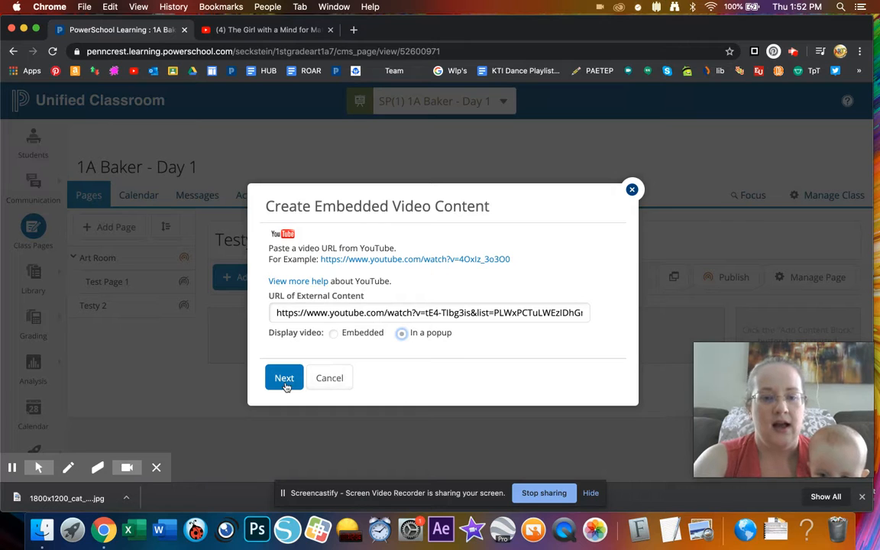
# Set the YouTube video to display Embedded, continue to the block's details and check the video preview.
pyautogui.click(333, 333)
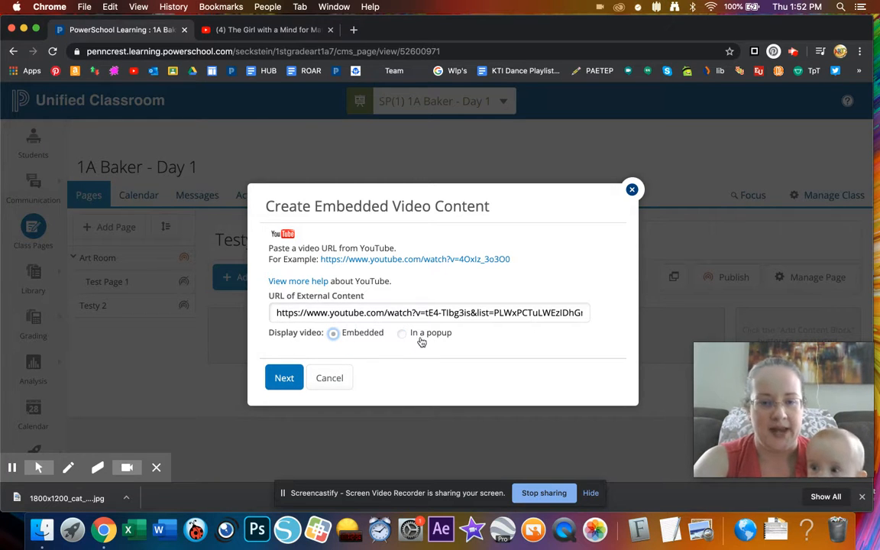
pyautogui.click(284, 378)
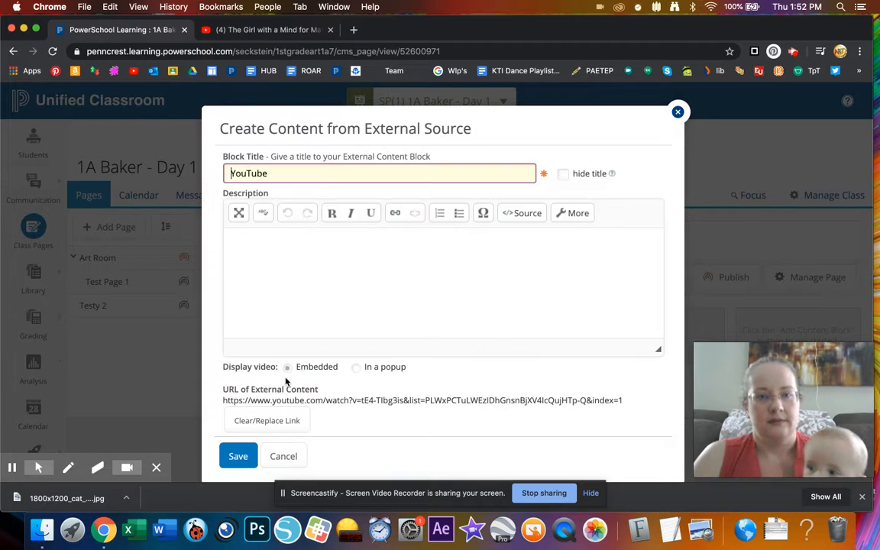
pyautogui.click(348, 269)
pyautogui.scroll(-5, 367, 384)
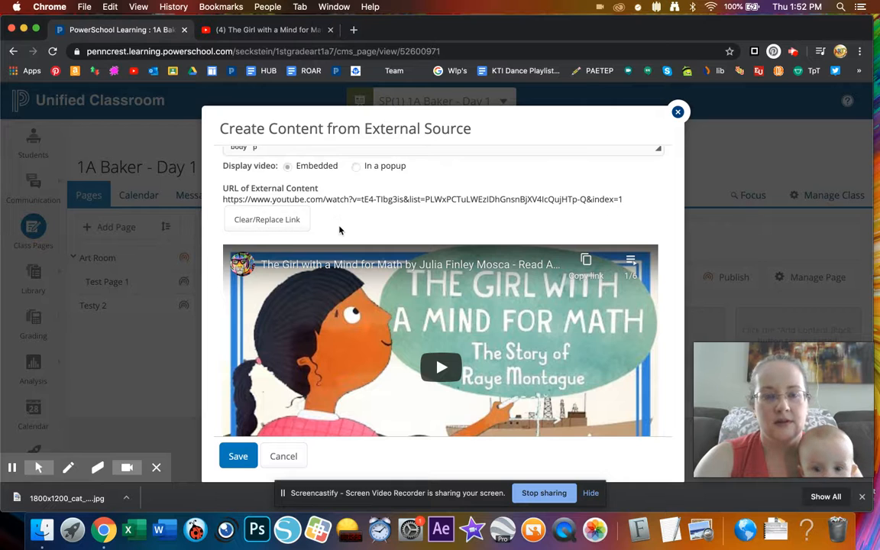
pyautogui.scroll(-2, 339, 229)
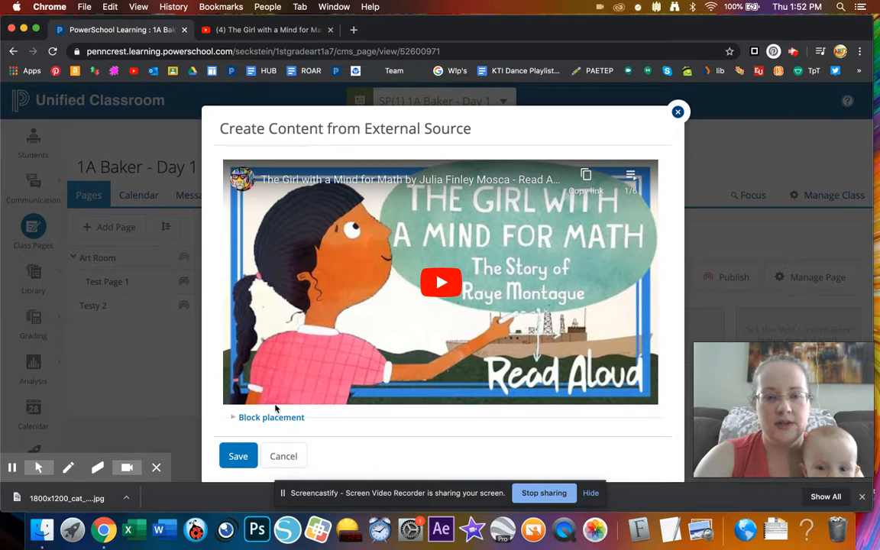
# Place the YouTube block at the top of column 2 and save it to the Testy 2 page.
pyautogui.click(241, 417)
pyautogui.scroll(-3, 241, 420)
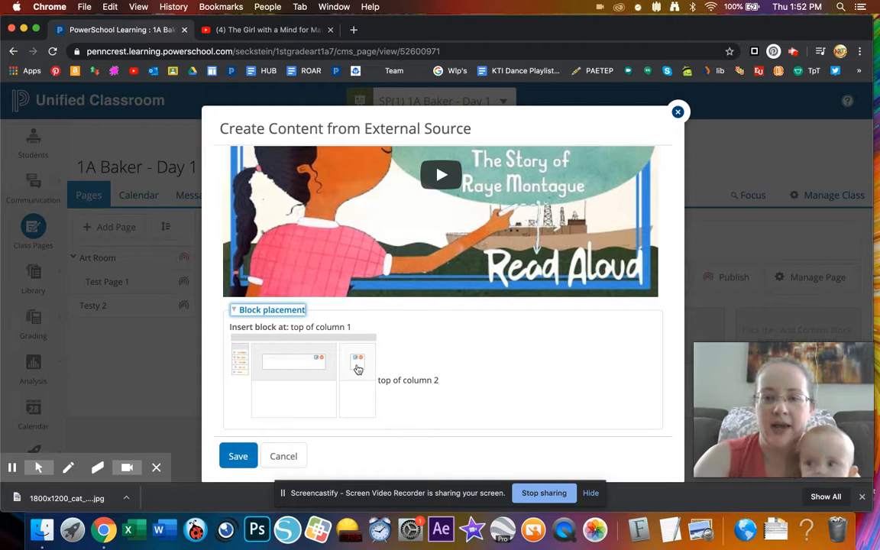
pyautogui.click(357, 369)
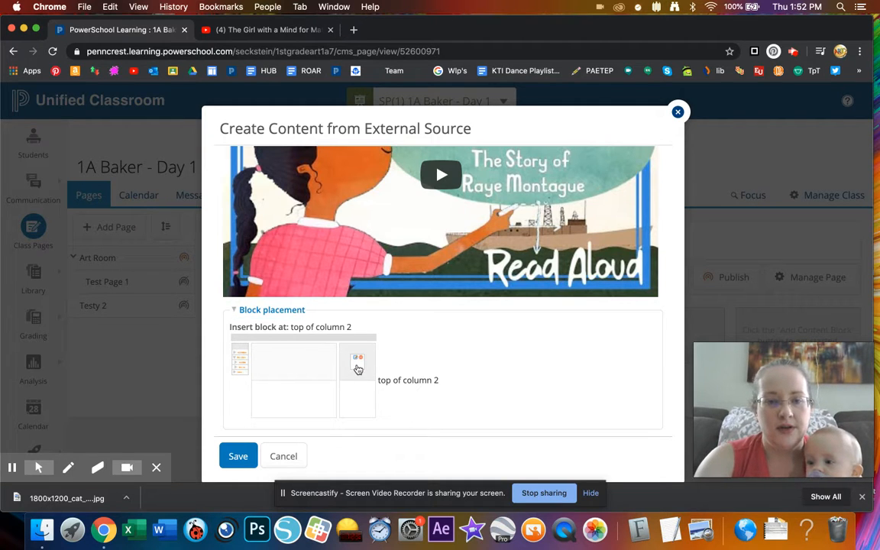
pyautogui.click(243, 456)
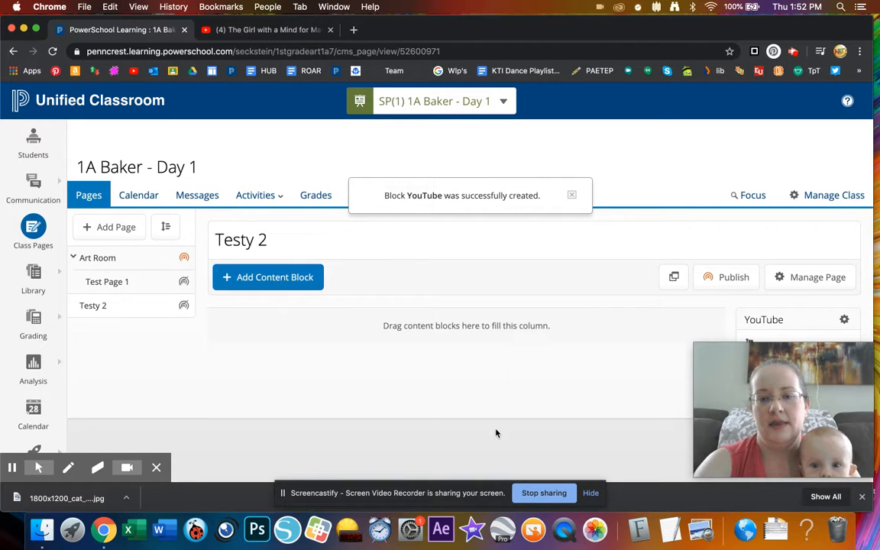
# Open The Girl with a Mind for Math from the new YouTube block to check how it displays, and close it.
pyautogui.moveTo(793, 359)
pyautogui.moveTo(792, 358); pyautogui.dragTo(467, 356)
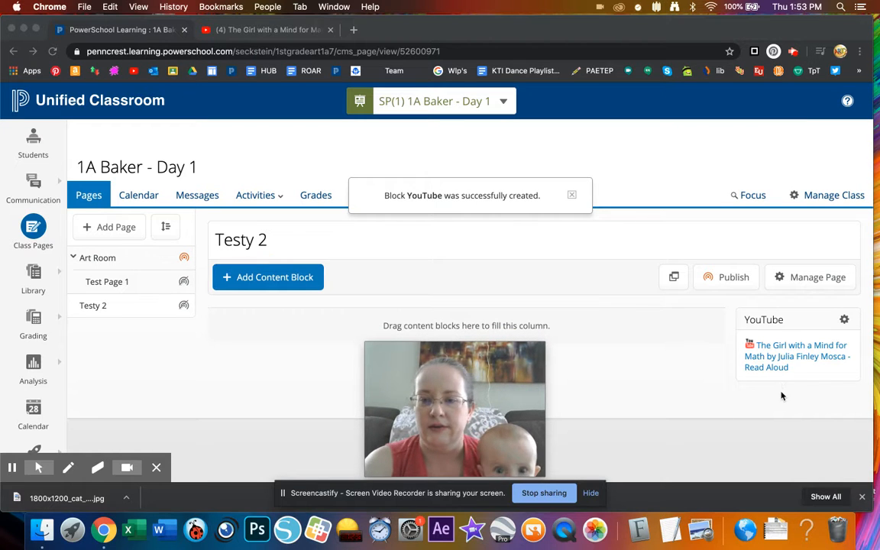
pyautogui.click(771, 362)
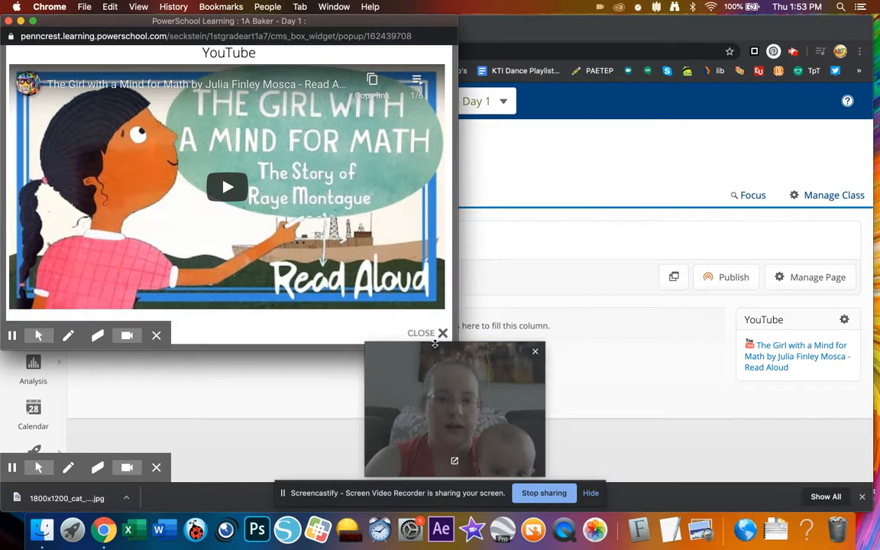
pyautogui.click(439, 333)
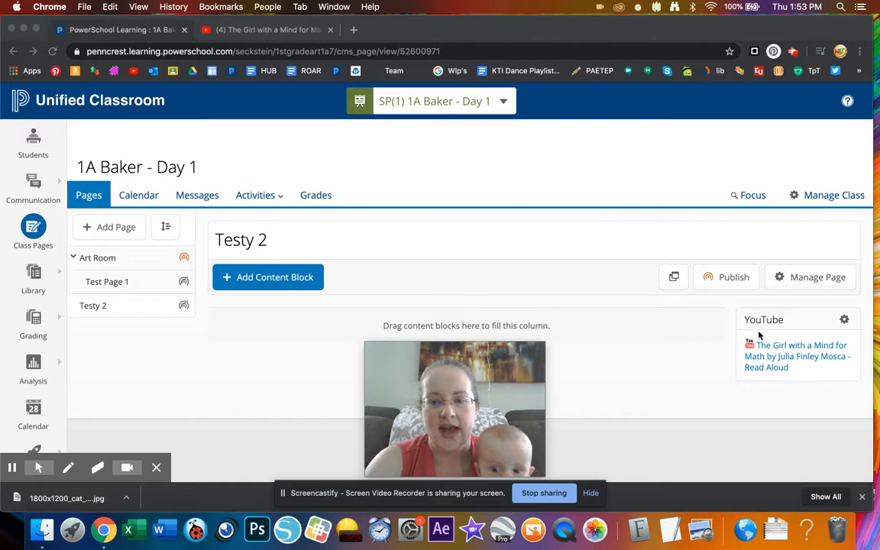
pyautogui.click(843, 320)
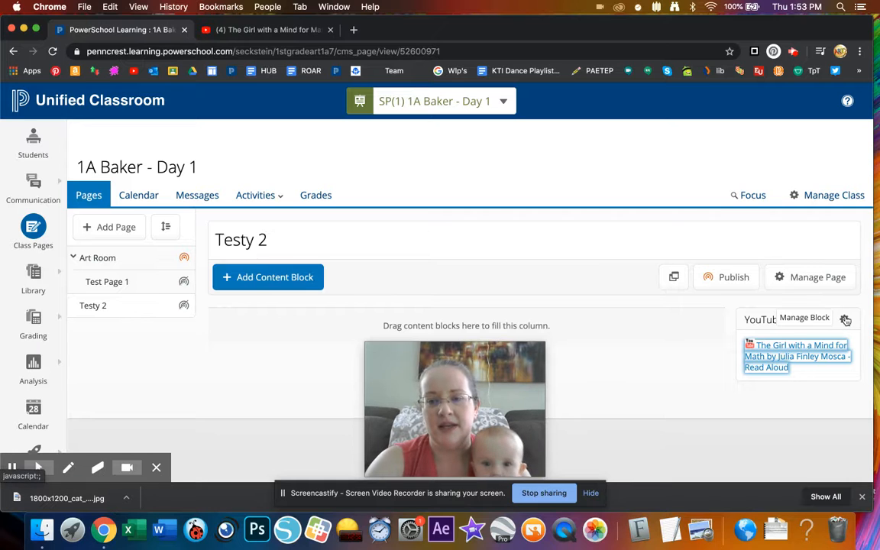
pyautogui.click(843, 320)
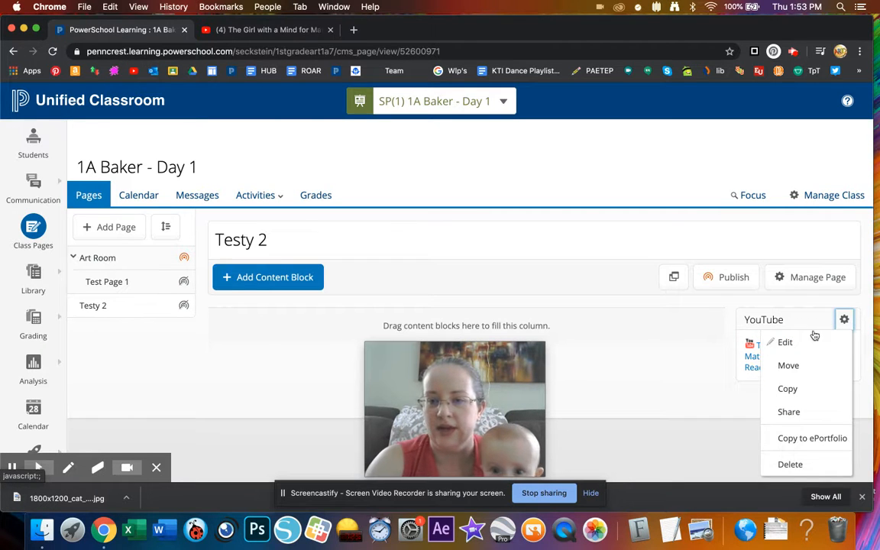
pyautogui.click(786, 366)
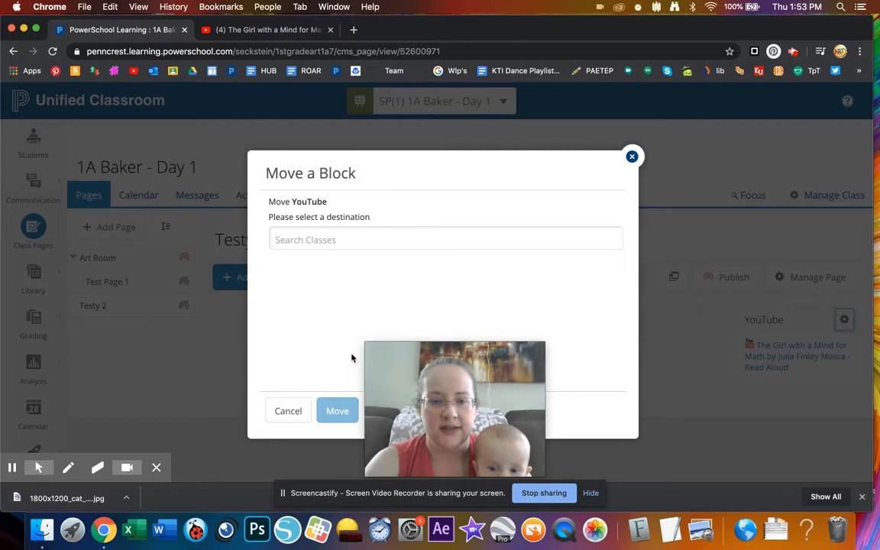
pyautogui.click(631, 157)
# Open the YouTube block for editing, review its display setting and video preview, and save the block.
pyautogui.click(844, 319)
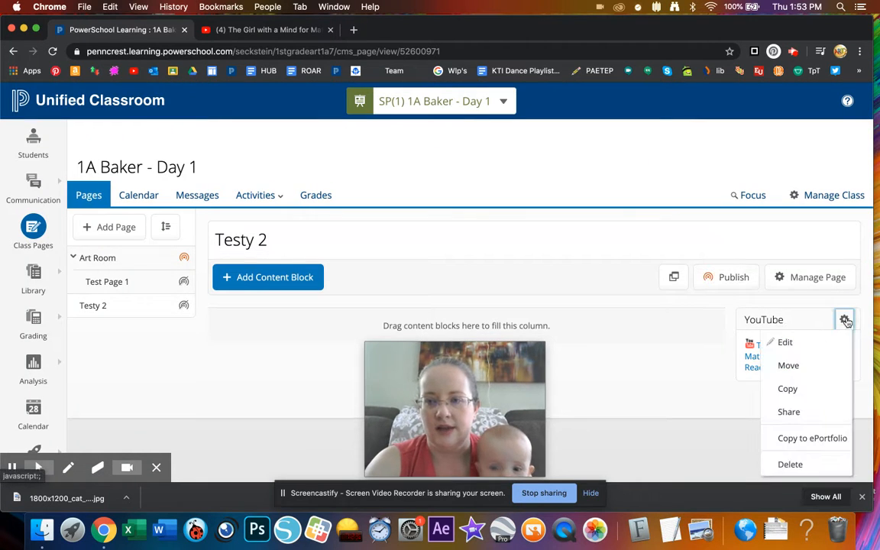
pyautogui.click(786, 342)
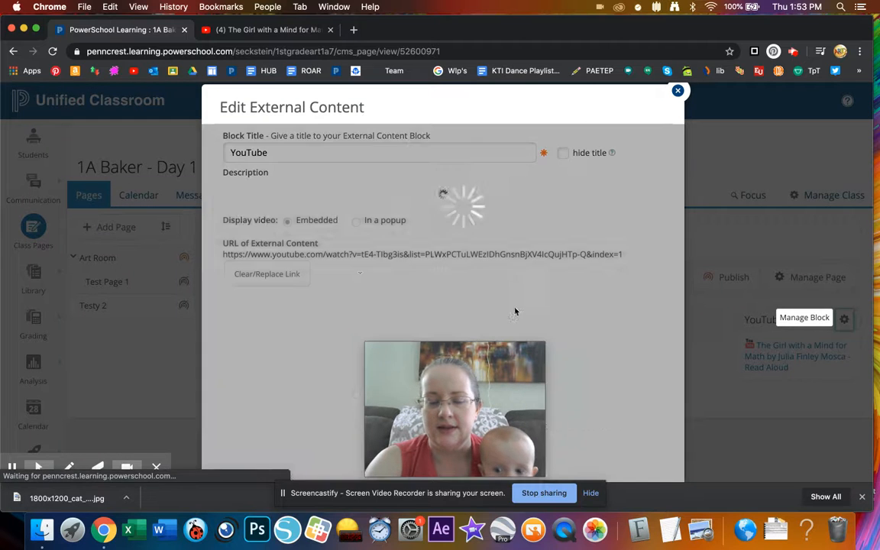
pyautogui.scroll(-5, 324, 323)
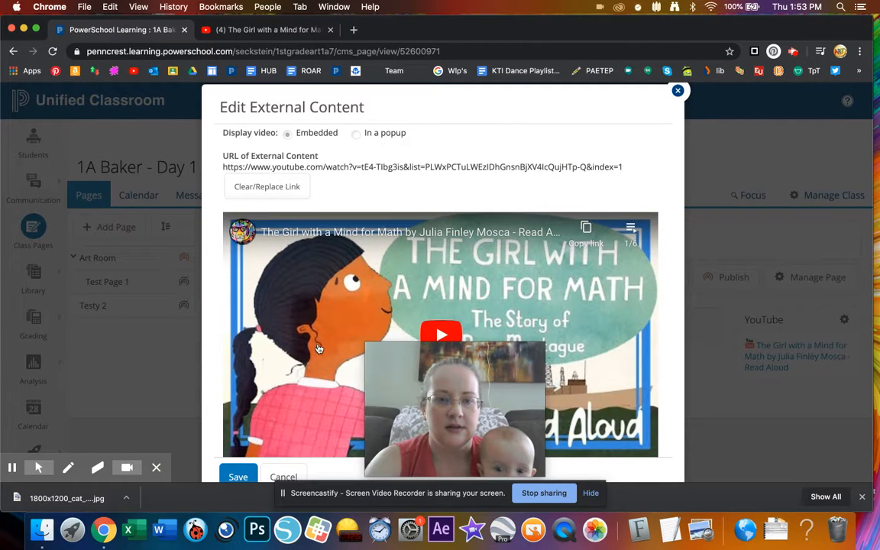
pyautogui.scroll(5, 319, 348)
pyautogui.scroll(-5, 319, 348)
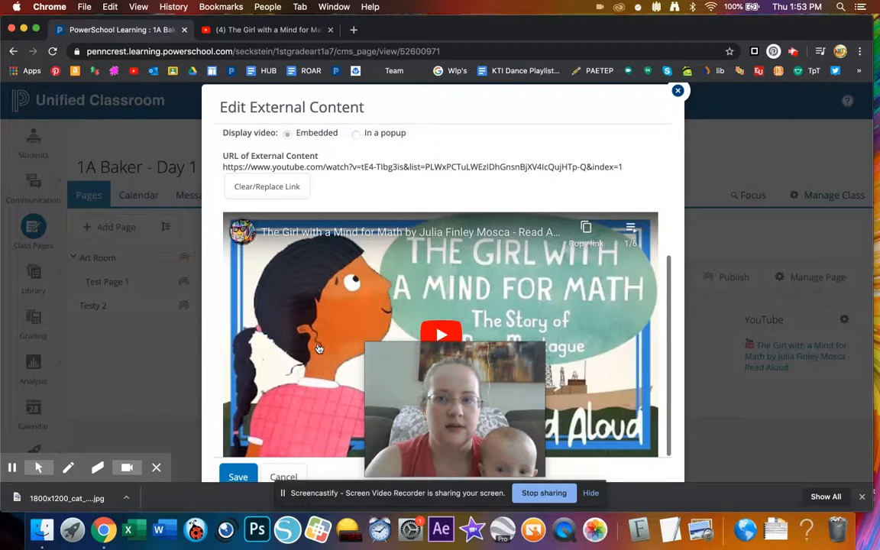
pyautogui.moveTo(502, 362); pyautogui.dragTo(790, 364)
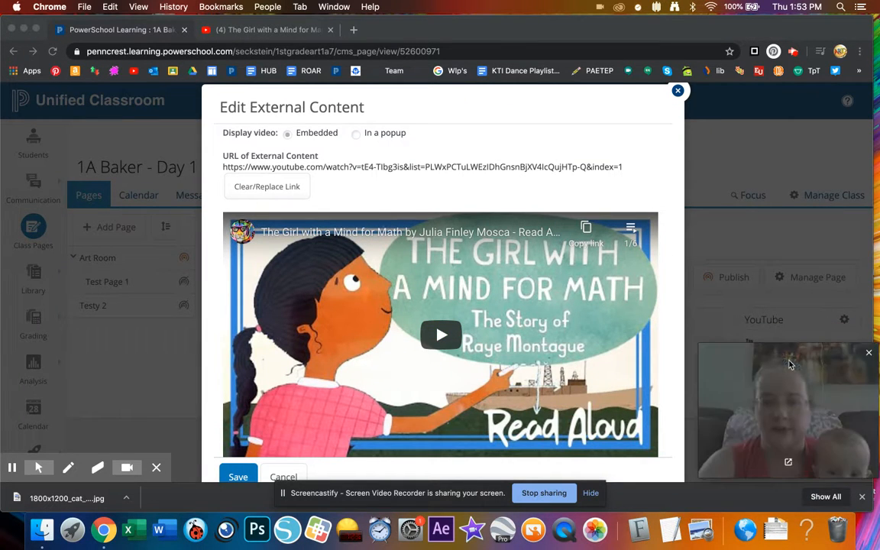
pyautogui.click(235, 476)
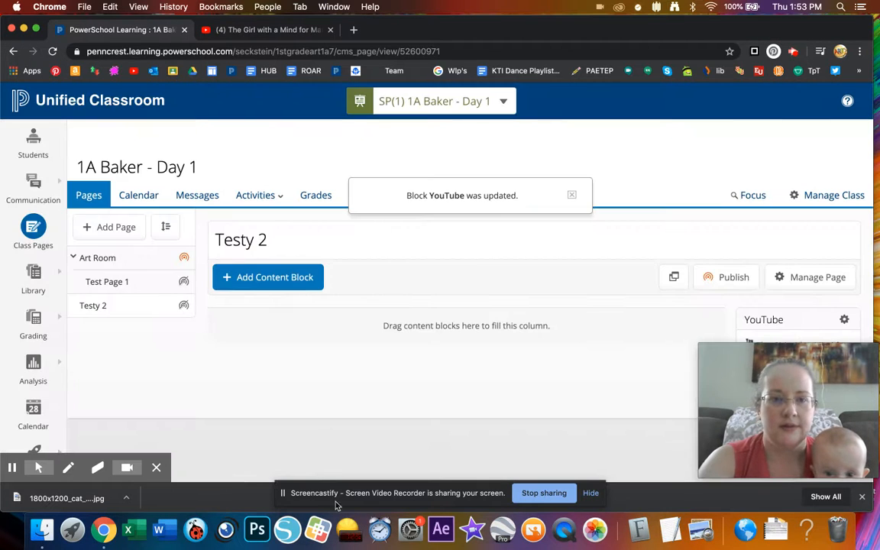
# Look through the classes offered as destinations for moving the YouTube block, and leave without moving it.
pyautogui.click(845, 321)
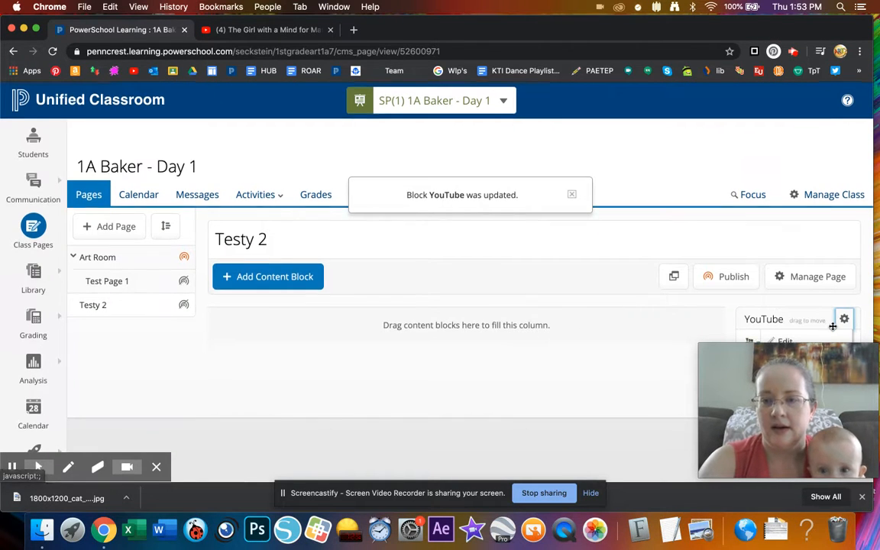
pyautogui.moveTo(825, 356); pyautogui.dragTo(784, 93)
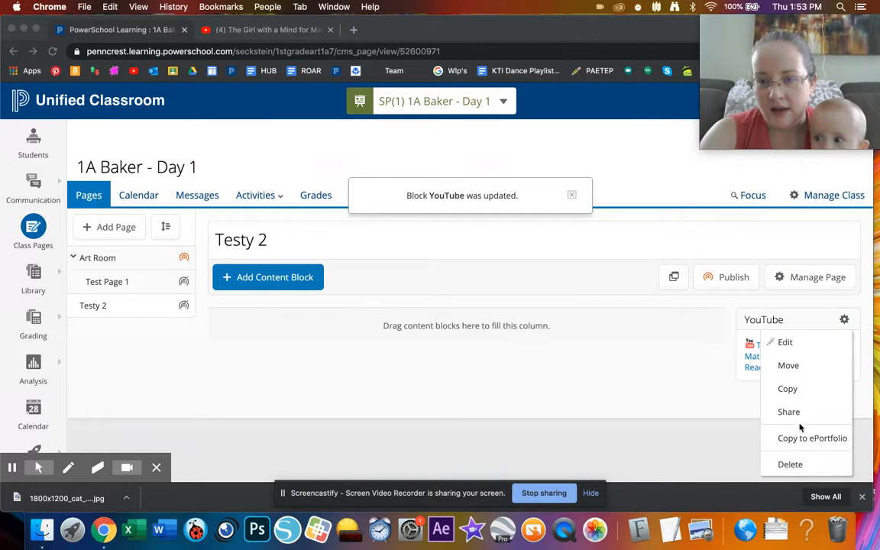
pyautogui.click(791, 366)
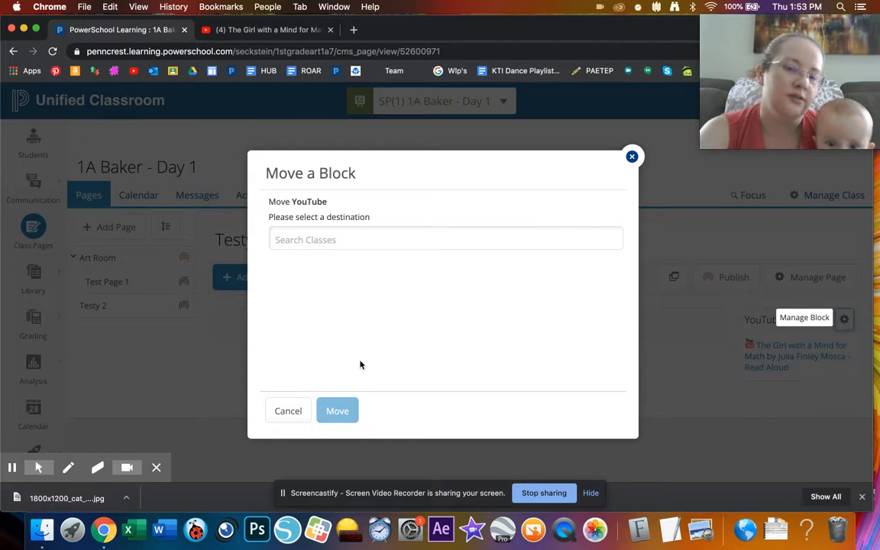
pyautogui.click(316, 238)
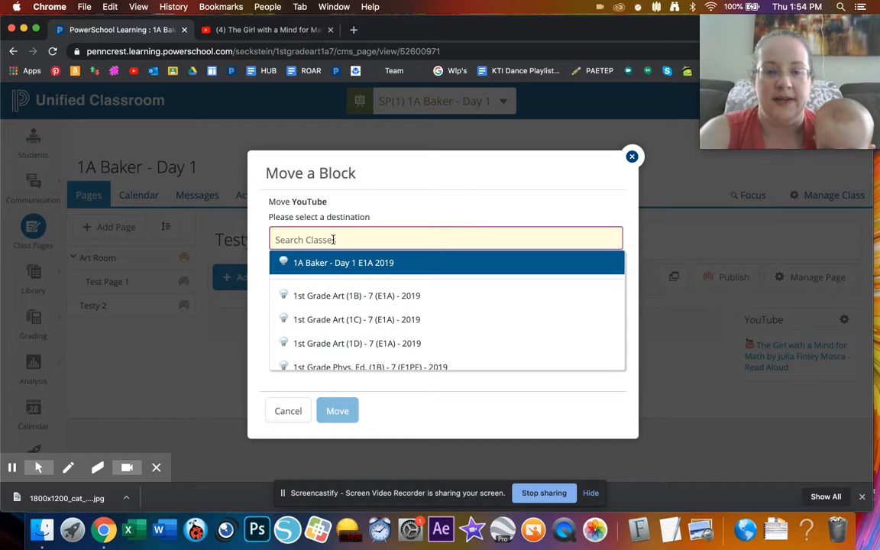
pyautogui.scroll(-8, 367, 294)
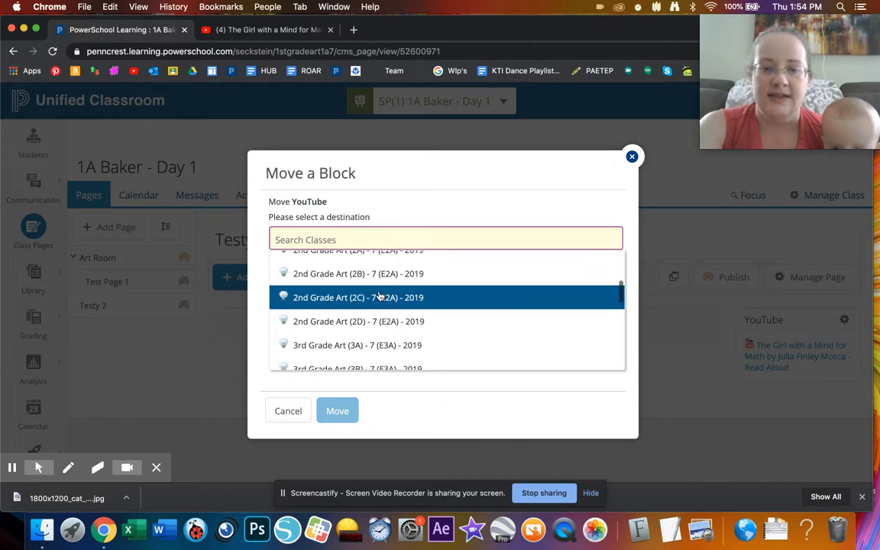
pyautogui.scroll(-4, 380, 296)
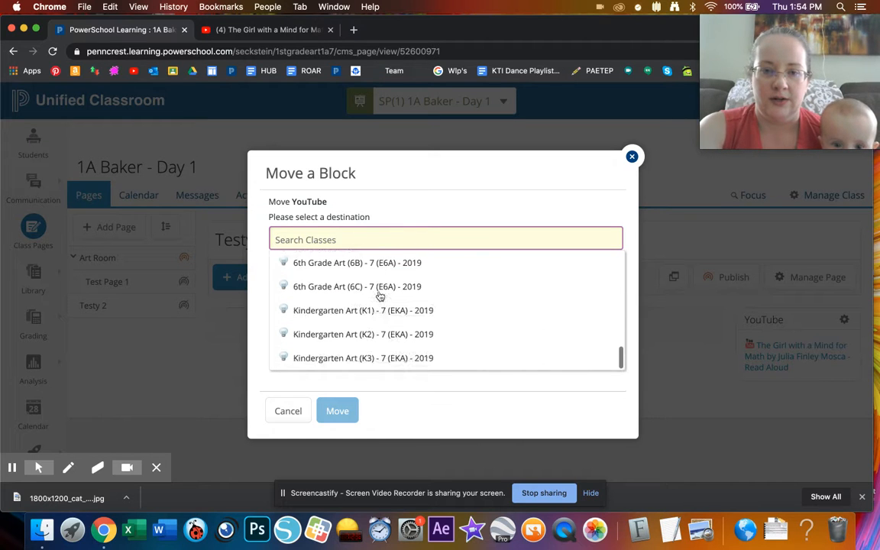
pyautogui.click(633, 159)
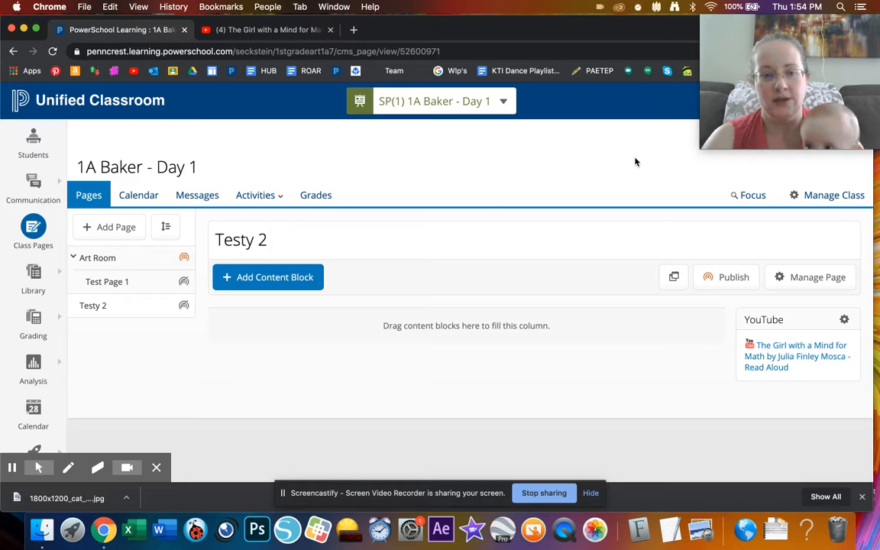
# Open the Art Room page and review its content blocks and the publish status of the listed pages.
pyautogui.click(101, 257)
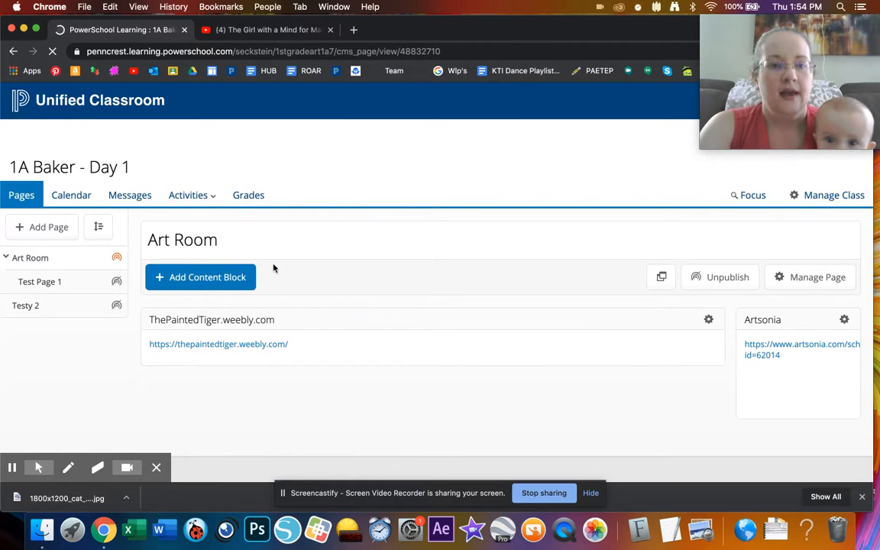
pyautogui.scroll(-1, 335, 295)
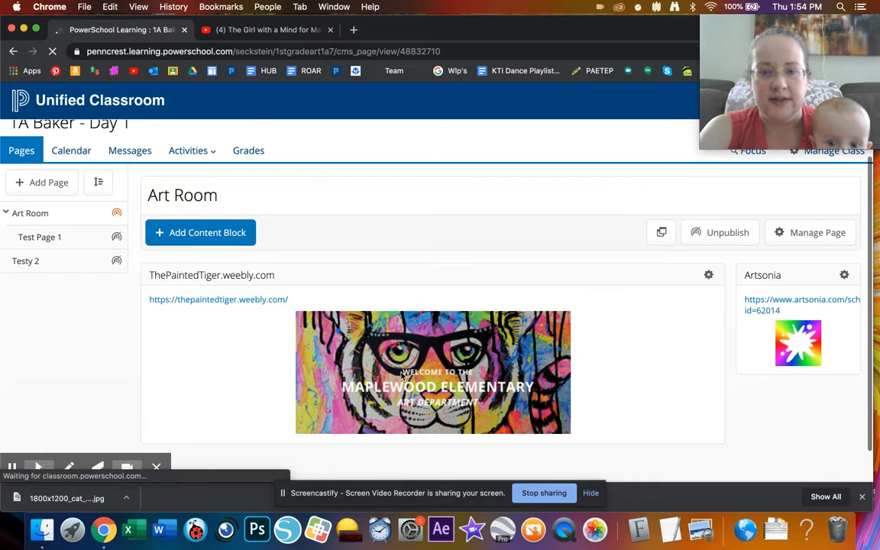
pyautogui.scroll(-1, 401, 374)
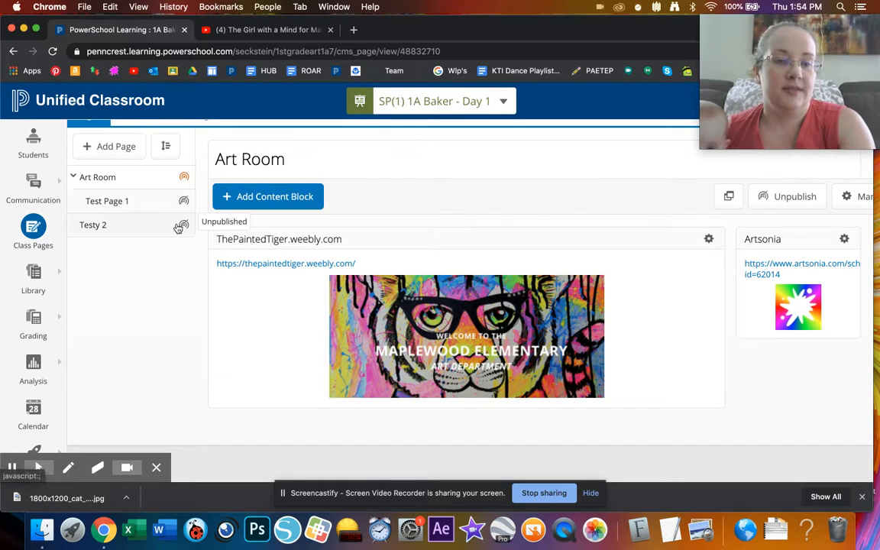
# Start a Discussion content block on the Art Room page and title it "How we read".
pyautogui.click(240, 207)
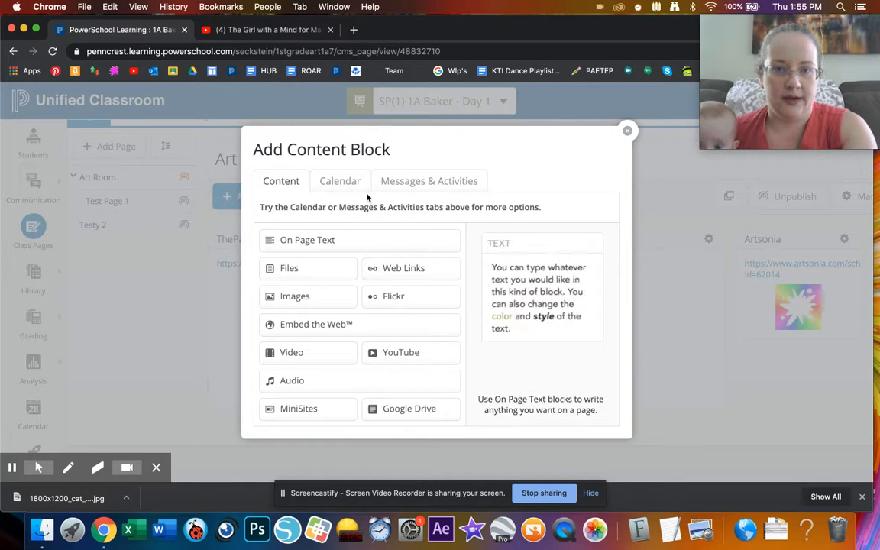
pyautogui.click(417, 183)
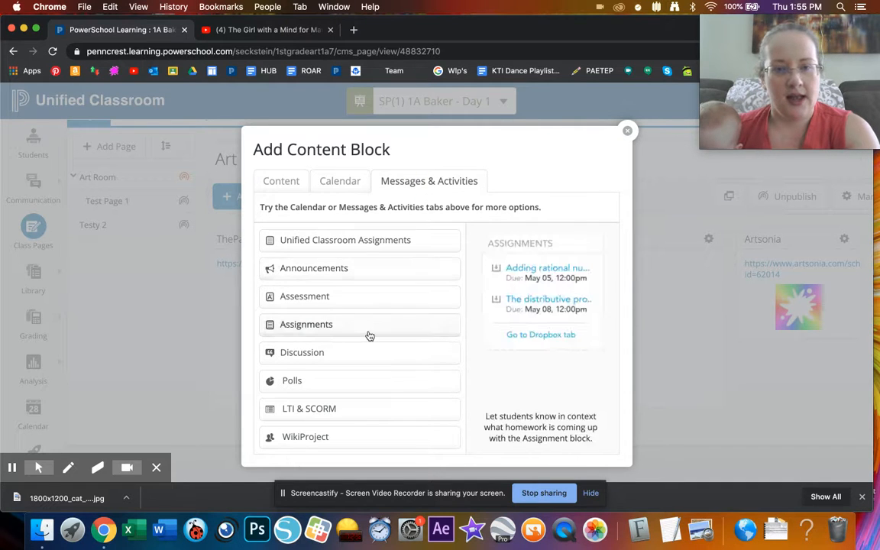
pyautogui.click(338, 359)
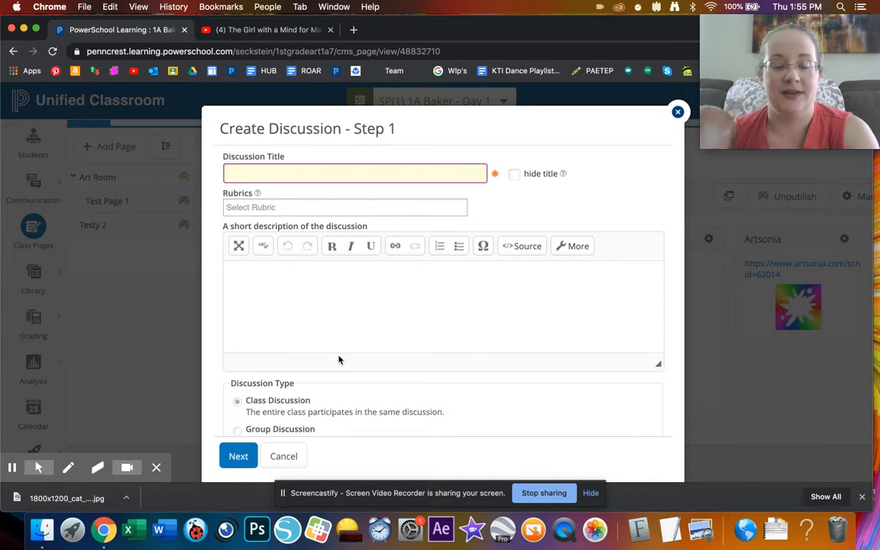
pyautogui.write('H')
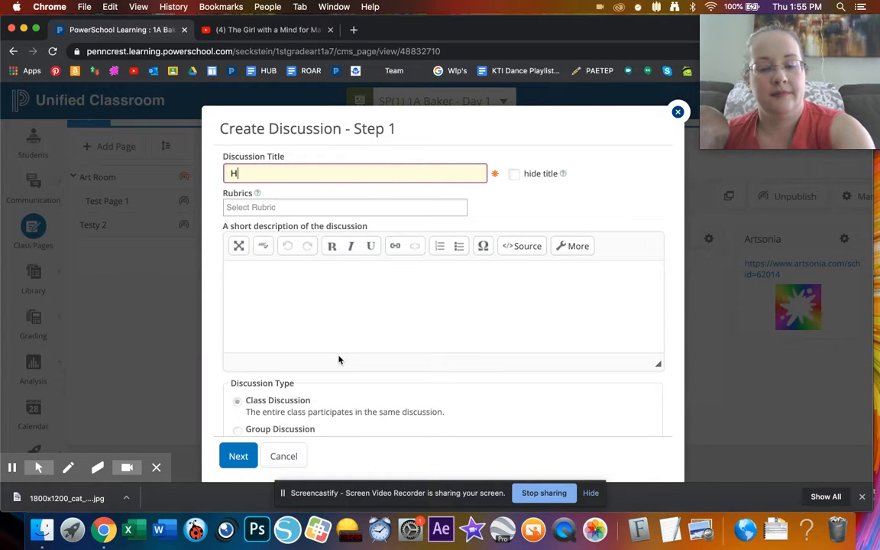
pyautogui.write('ow we read')
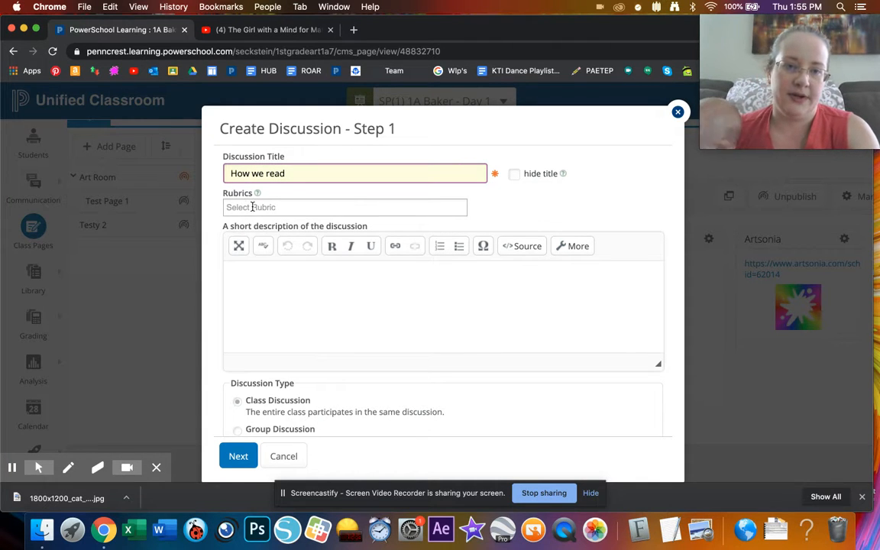
# Look through the rubrics offered for the discussion, and leave without selecting one.
pyautogui.click(258, 193)
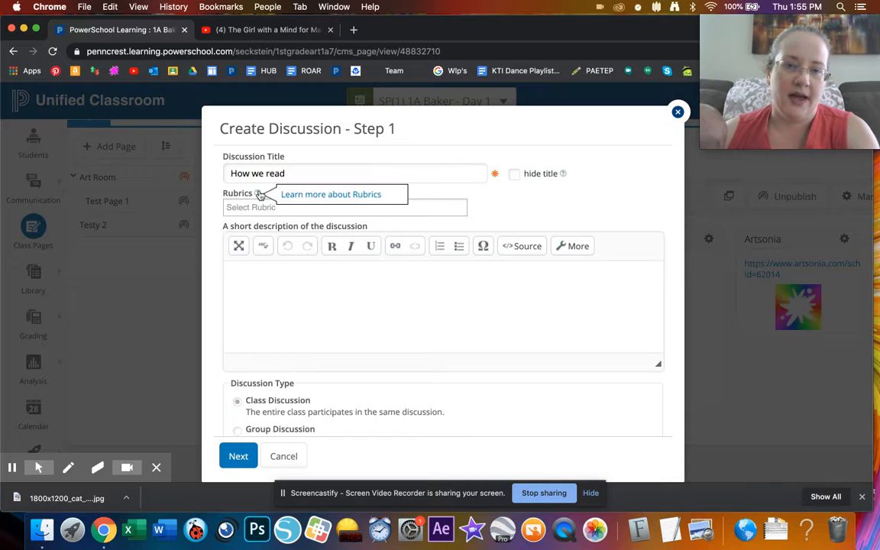
pyautogui.click(255, 207)
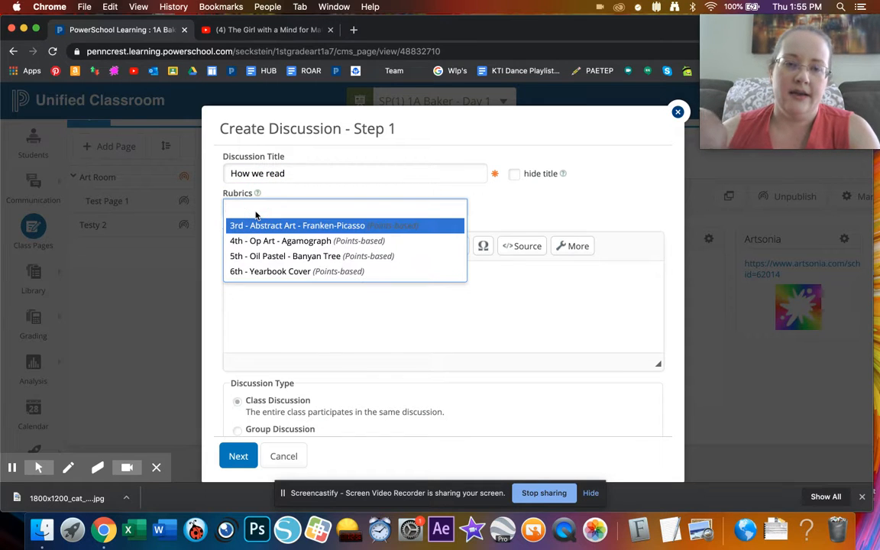
pyautogui.click(544, 206)
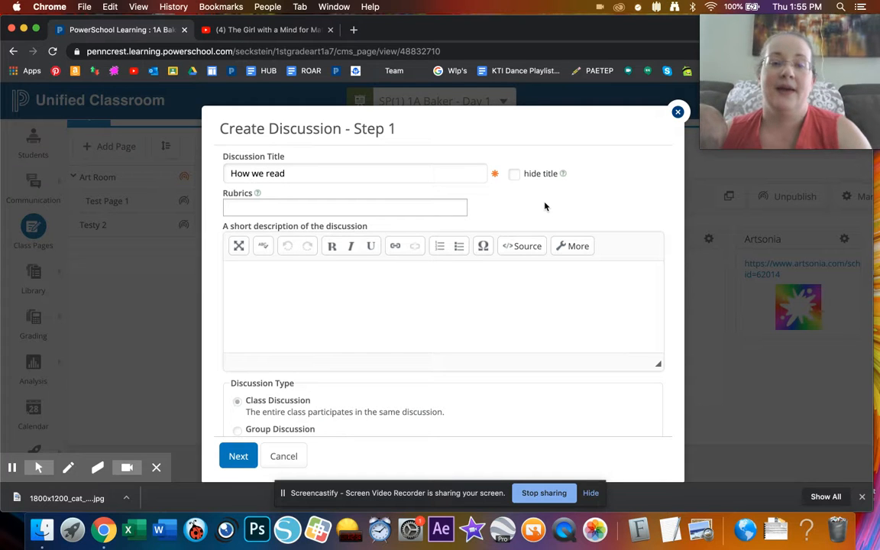
# Enter the discussion's short description as a person's first name followed by "wants to know how we read".
pyautogui.click(319, 294)
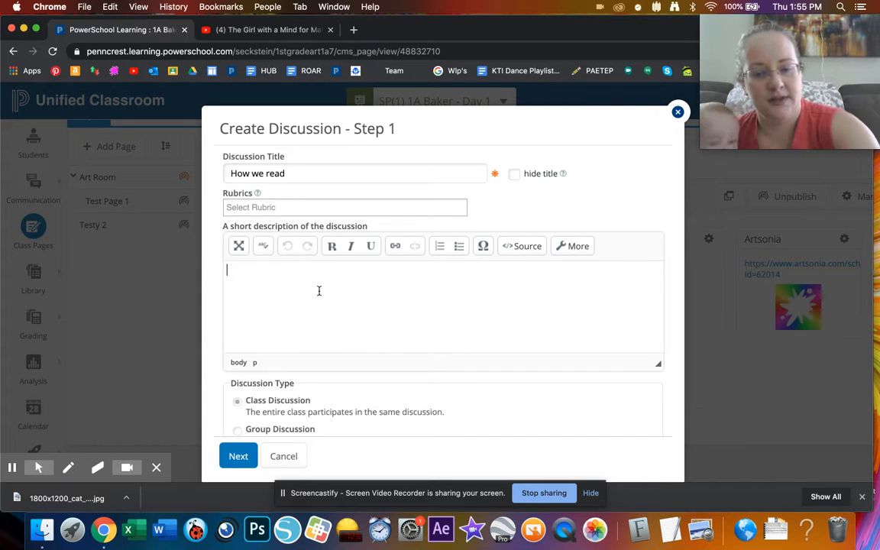
pyautogui.write('mara w')
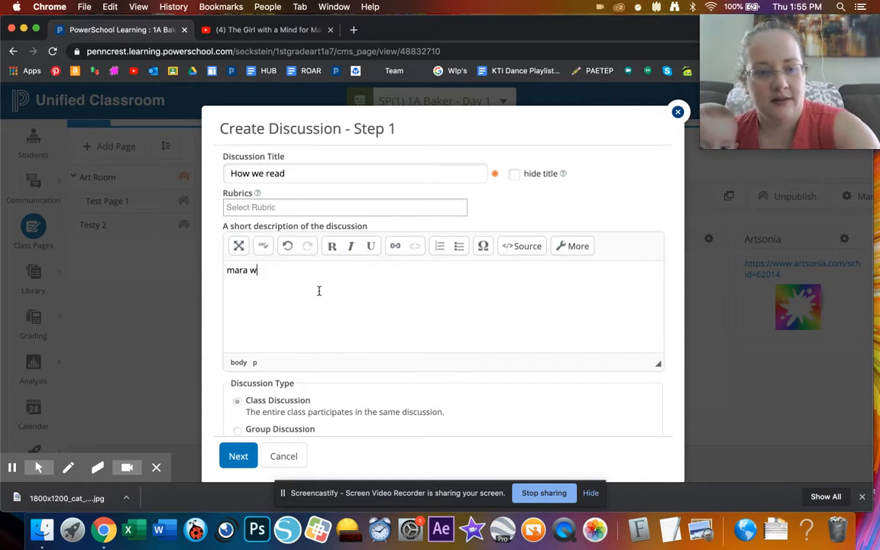
pyautogui.write('ants t')
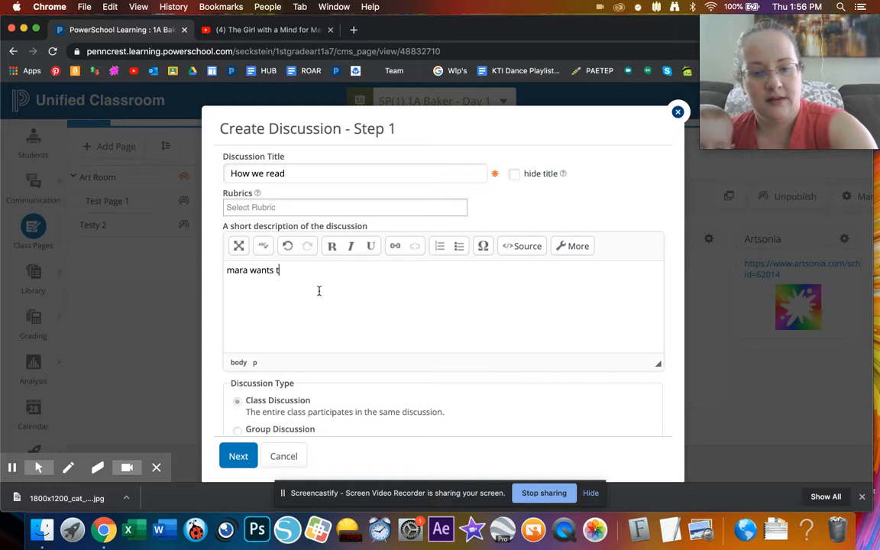
pyautogui.write('o know how we read')
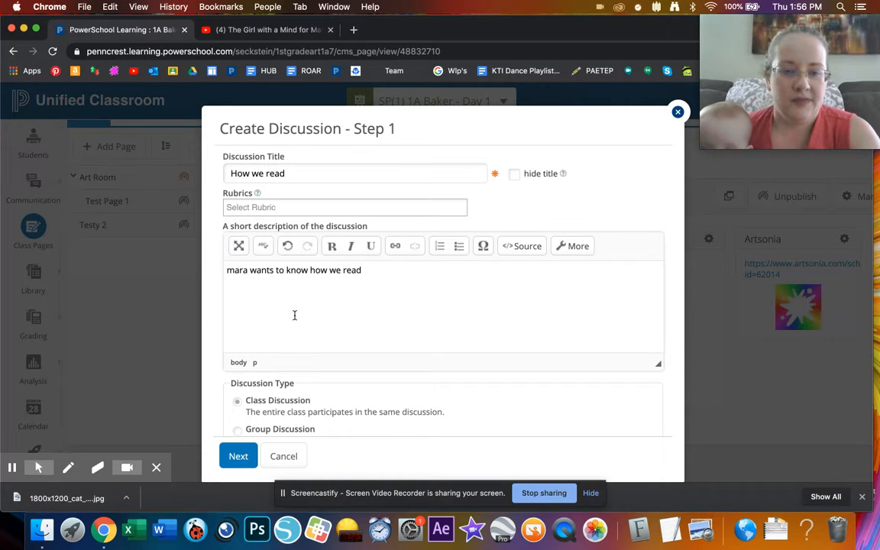
# Keep the Class Discussion type and save the discussion with its default posting dates and Gradebook setting.
pyautogui.scroll(-3, 294, 315)
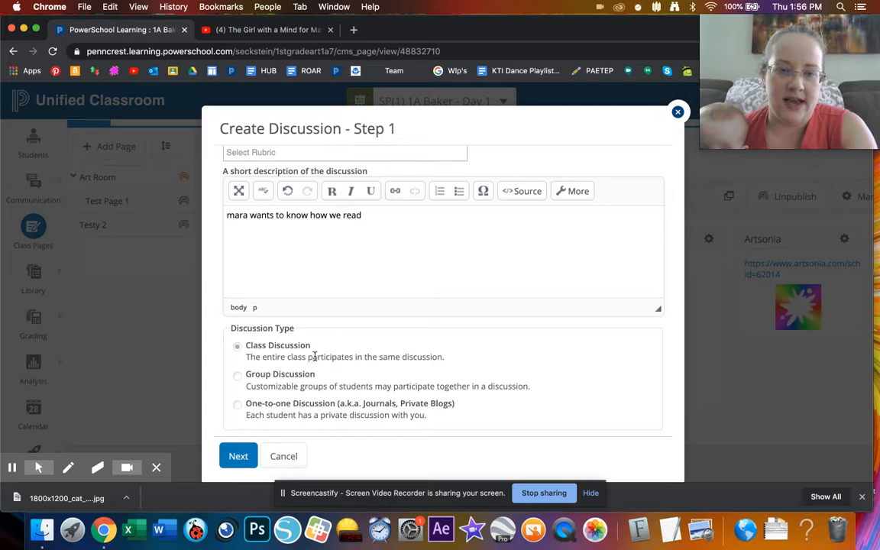
pyautogui.scroll(3, 314, 356)
pyautogui.scroll(-3, 314, 356)
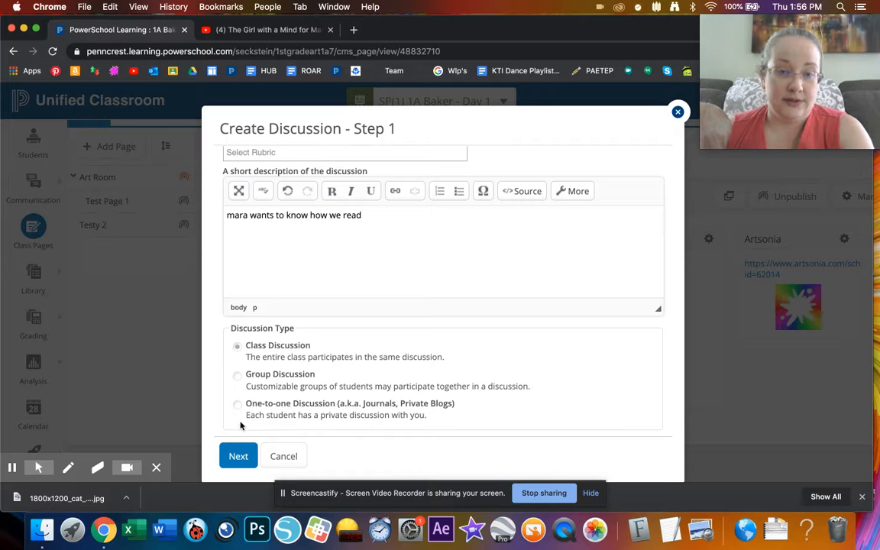
pyautogui.click(239, 456)
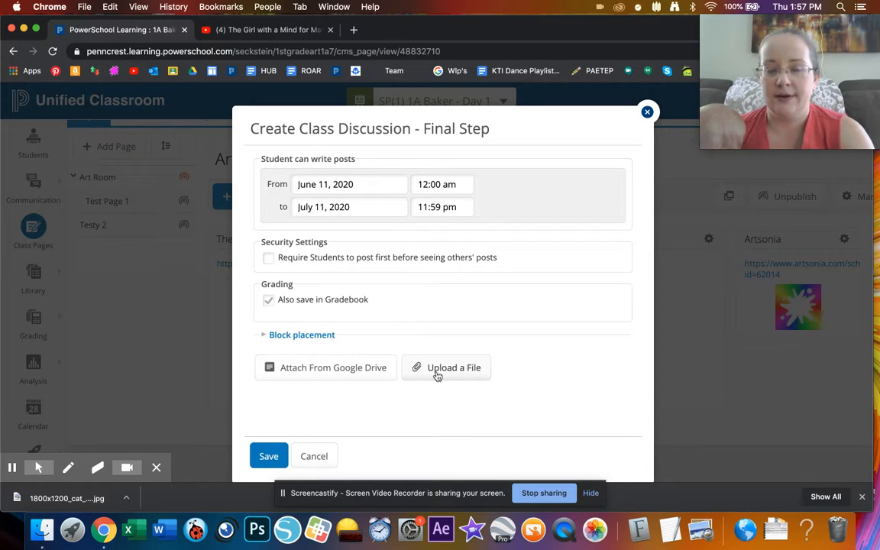
pyautogui.click(262, 455)
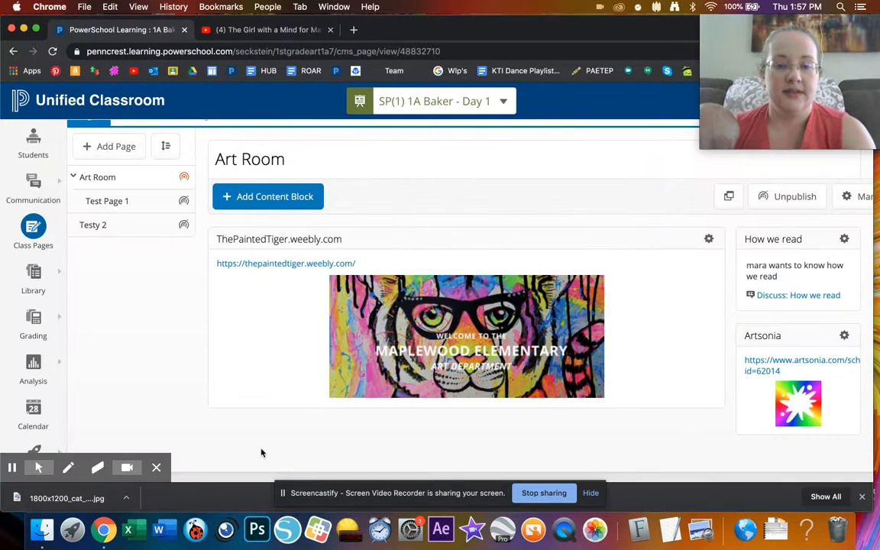
# Check the contents of Test Page 1 and Testy 2, and return to the Art Room page.
pyautogui.click(131, 215)
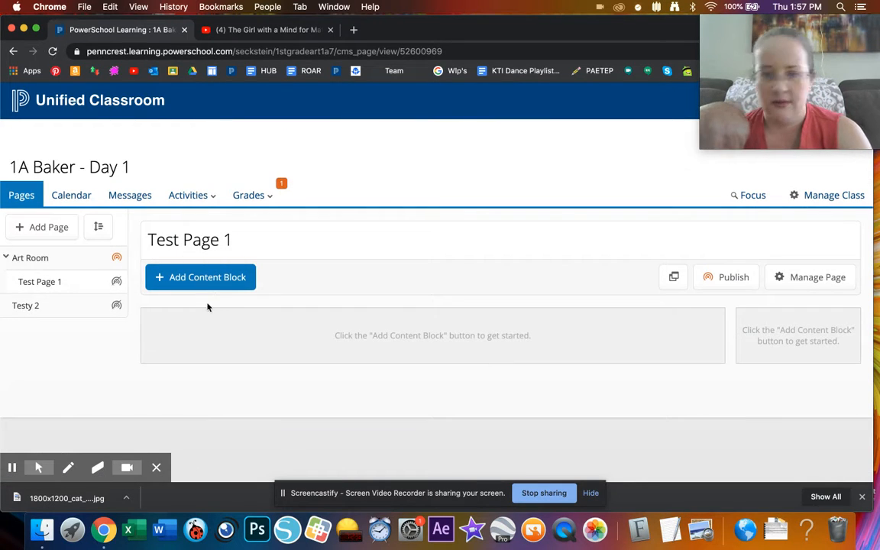
pyautogui.click(46, 311)
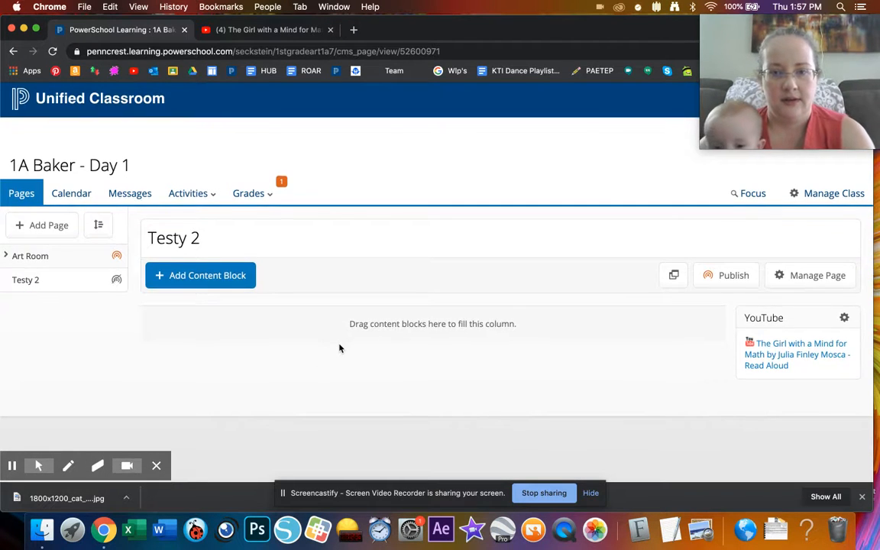
pyautogui.click(51, 265)
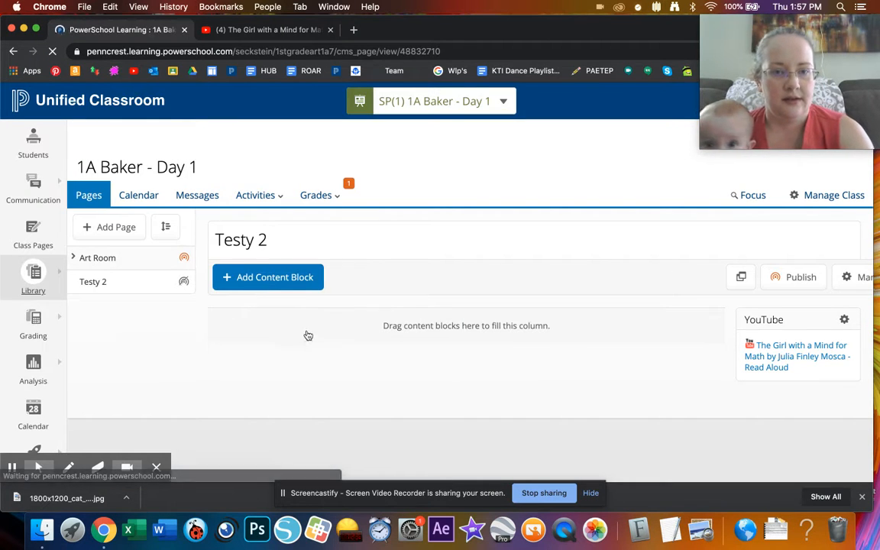
pyautogui.scroll(-2, 439, 327)
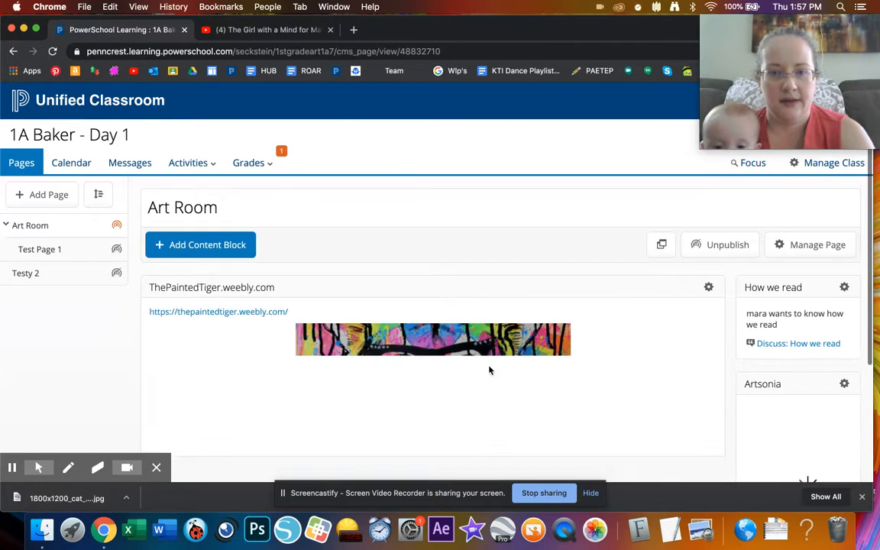
pyautogui.scroll(-1, 488, 370)
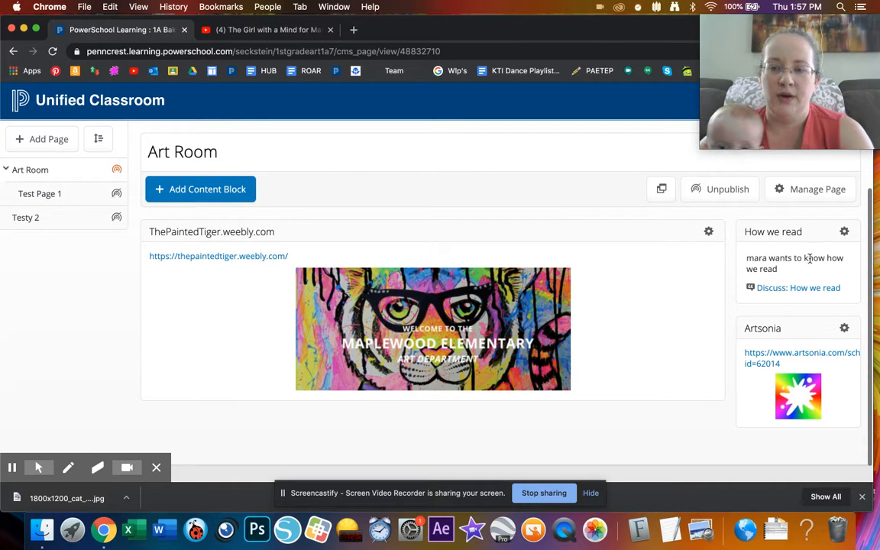
# Open the How we read discussion, dismiss its introductory tour, and view the new post form without posting.
pyautogui.click(782, 291)
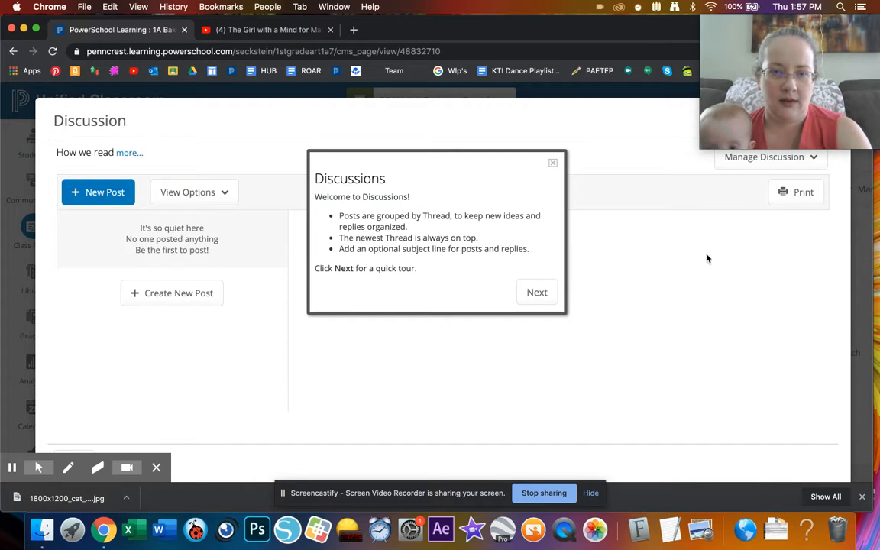
pyautogui.click(551, 165)
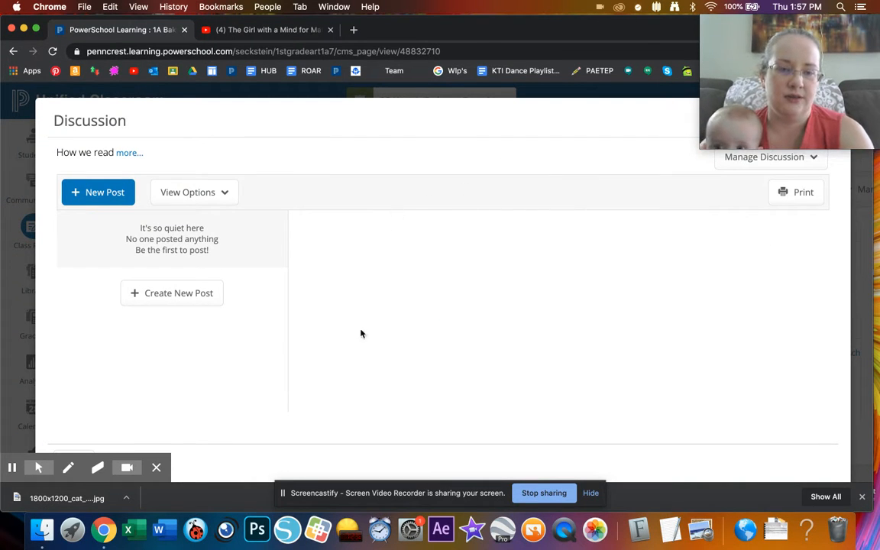
pyautogui.click(172, 302)
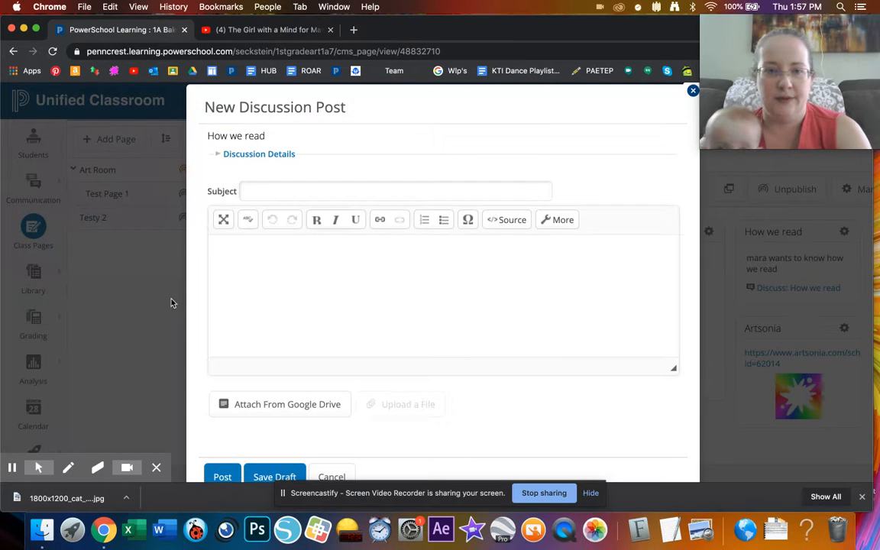
pyautogui.click(329, 476)
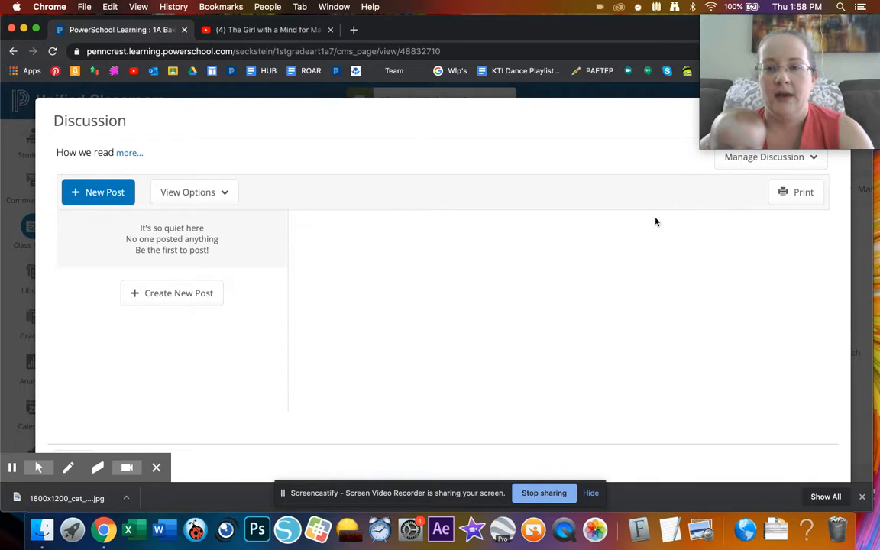
# Review the management options for the How we read discussion, and close the discussion.
pyautogui.click(813, 163)
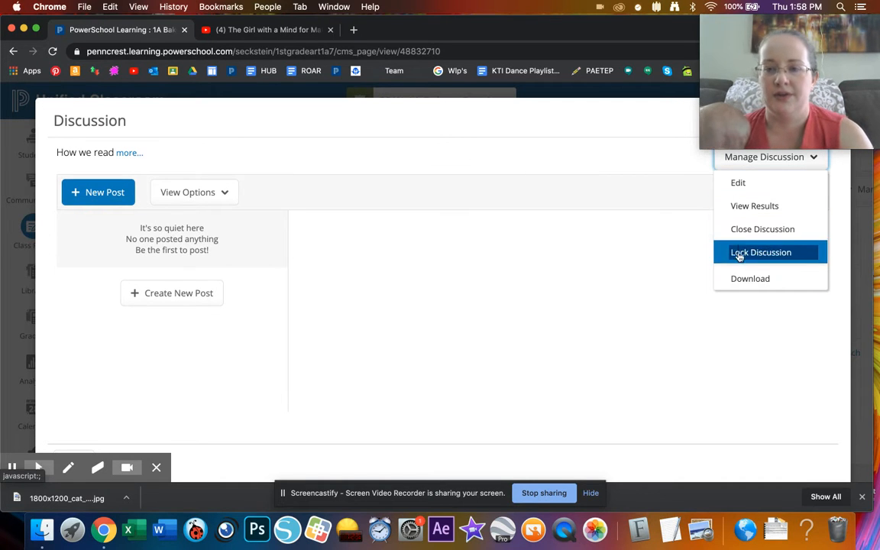
pyautogui.click(508, 283)
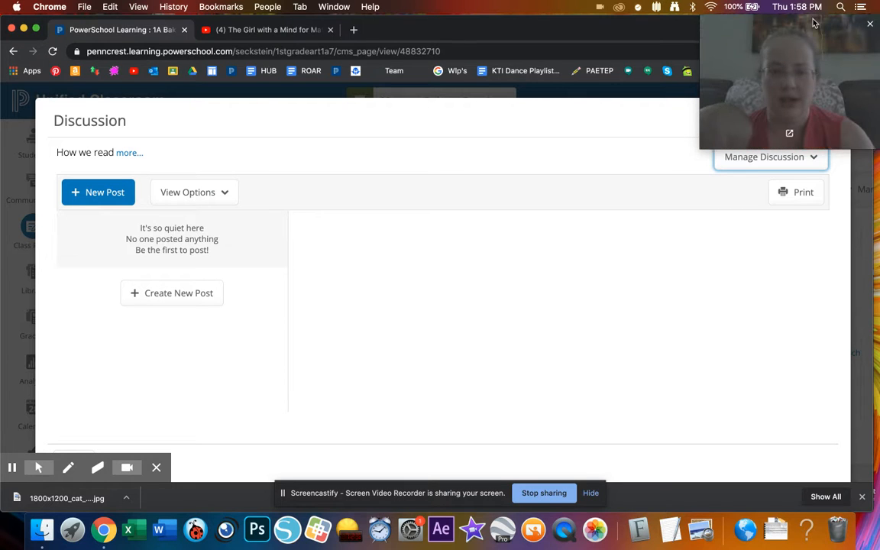
pyautogui.click(815, 88)
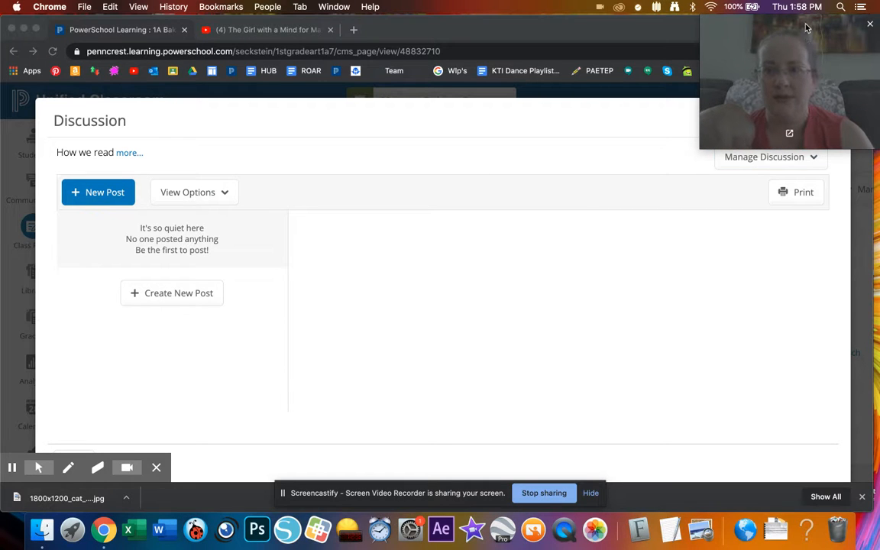
pyautogui.moveTo(807, 27); pyautogui.dragTo(802, 346)
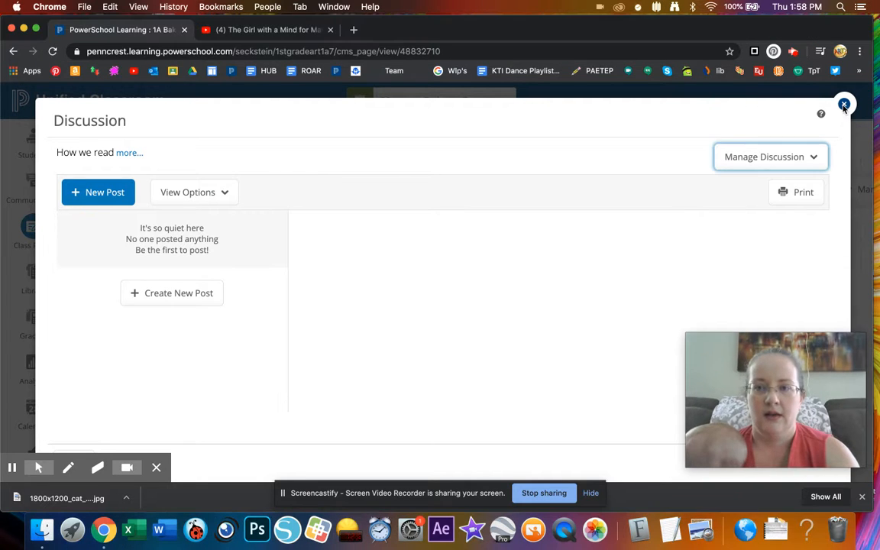
pyautogui.click(842, 104)
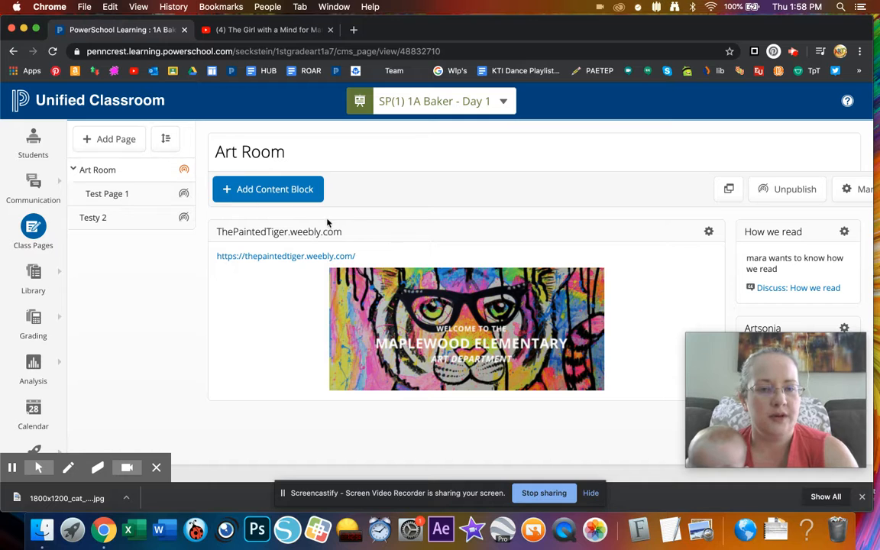
# Open Test Page 1 and review the block types available for content, calendar, and messages and activities.
pyautogui.click(129, 196)
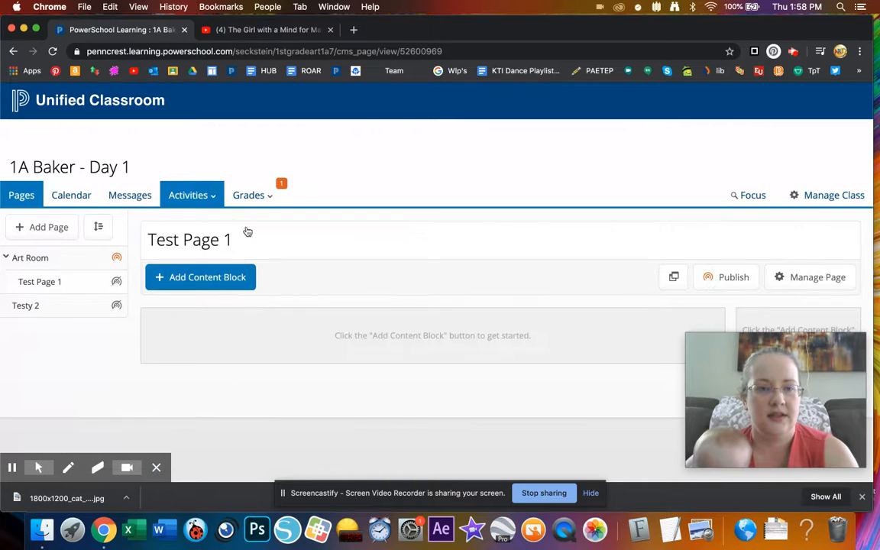
pyautogui.click(223, 278)
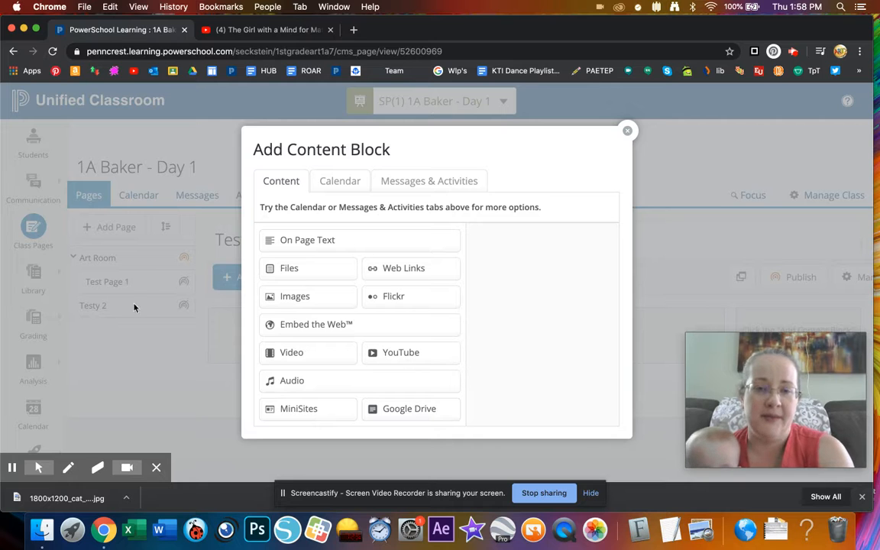
pyautogui.scroll(-1, 381, 339)
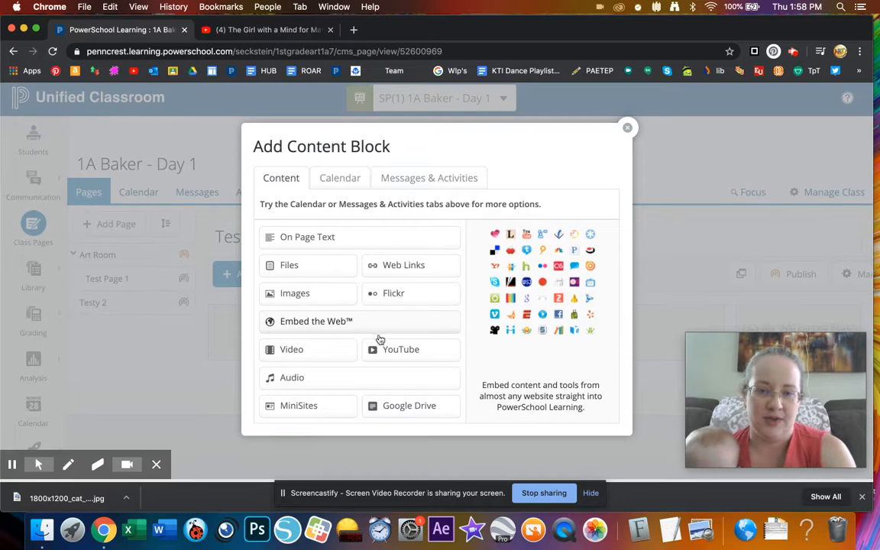
pyautogui.click(332, 189)
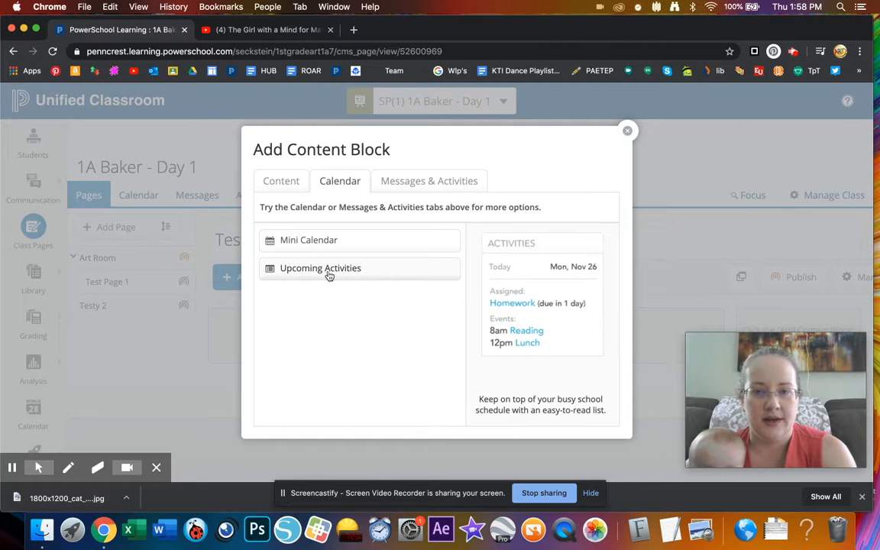
pyautogui.click(439, 189)
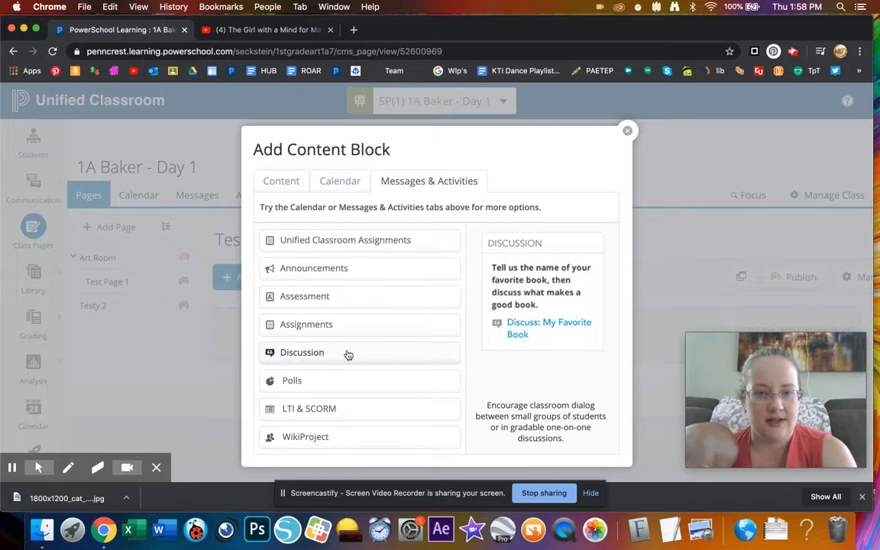
pyautogui.click(294, 179)
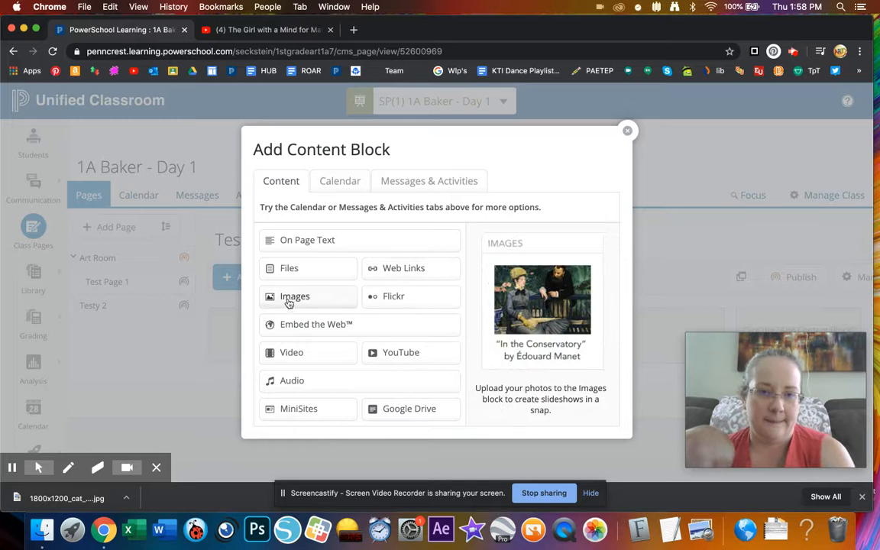
# Create a Files block titled "art rubric" on Test Page 1, placed at the bottom of column 1.
pyautogui.click(297, 267)
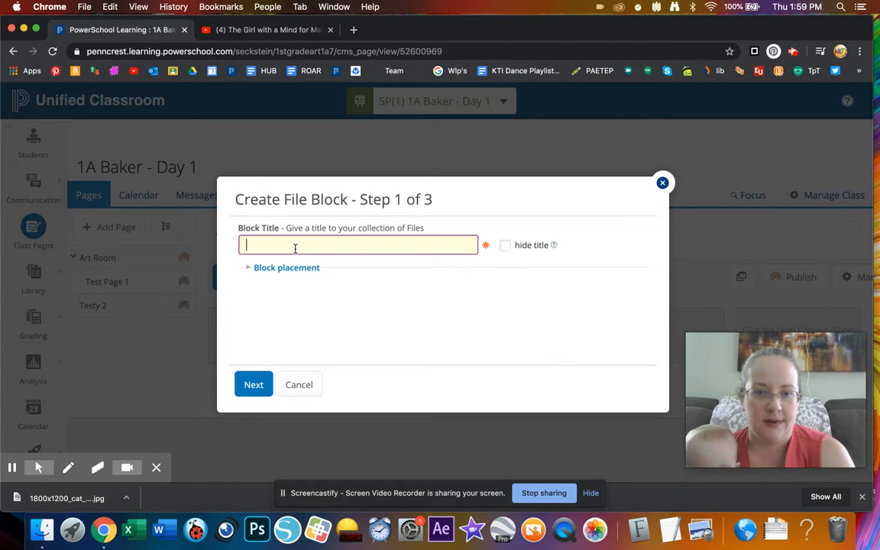
pyautogui.click(293, 248)
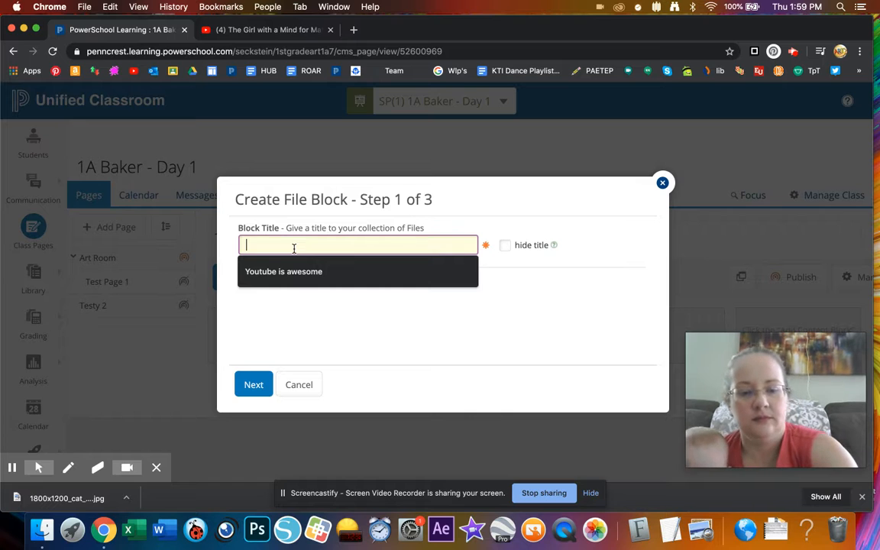
pyautogui.write('art rubric')
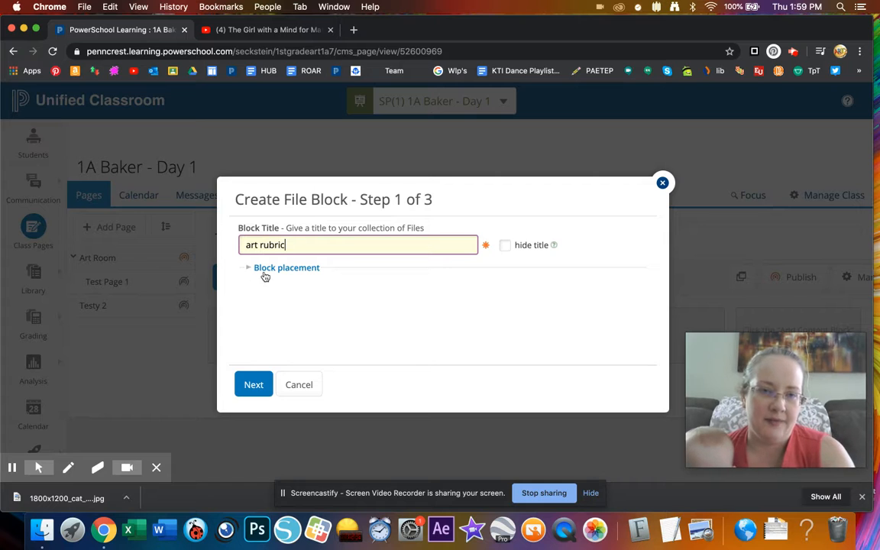
pyautogui.click(265, 272)
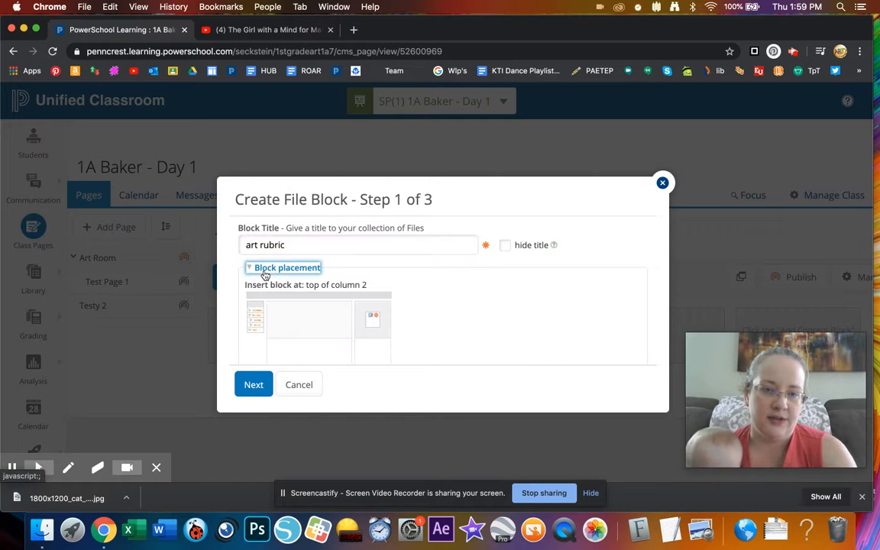
pyautogui.scroll(-1, 298, 317)
pyautogui.click(299, 322)
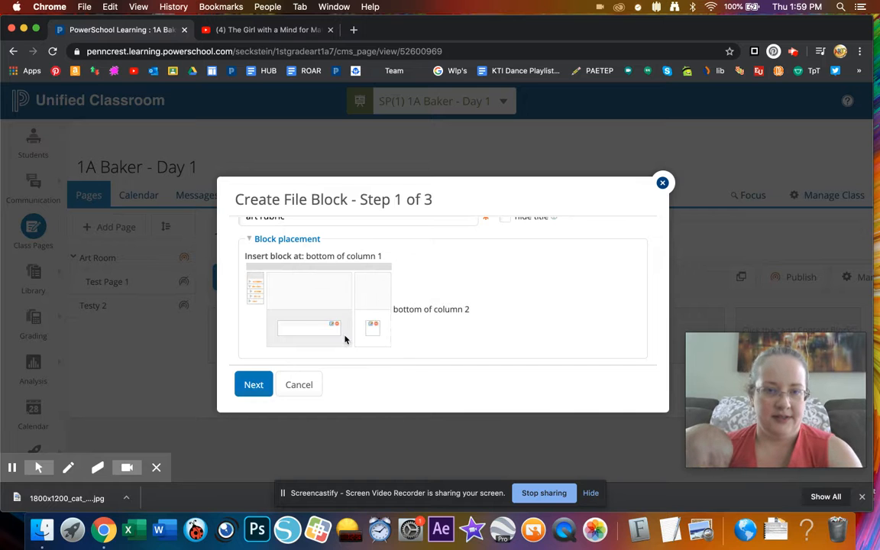
pyautogui.click(254, 386)
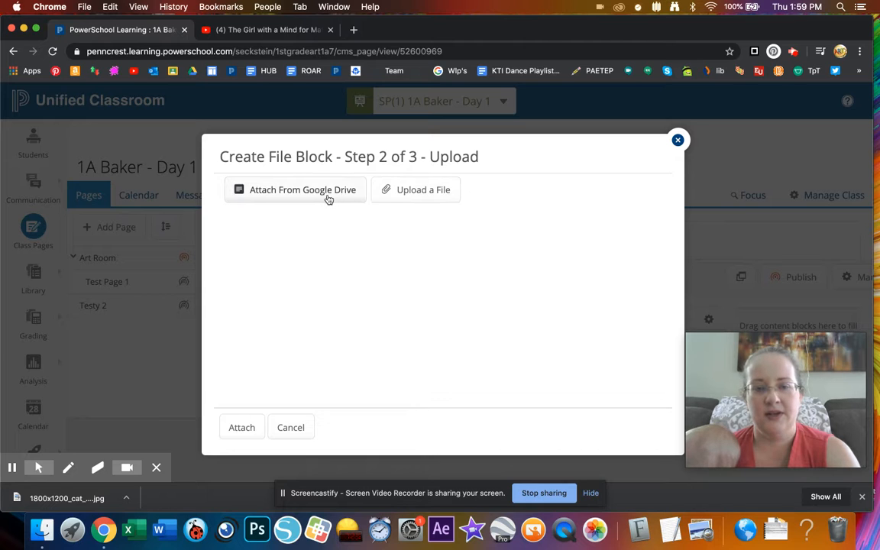
# Upload 1800x1200_cat_relaxing_on_patio_other.jpg from the Desktop, attach it to the art rubric block, and save the block without a description.
pyautogui.click(398, 195)
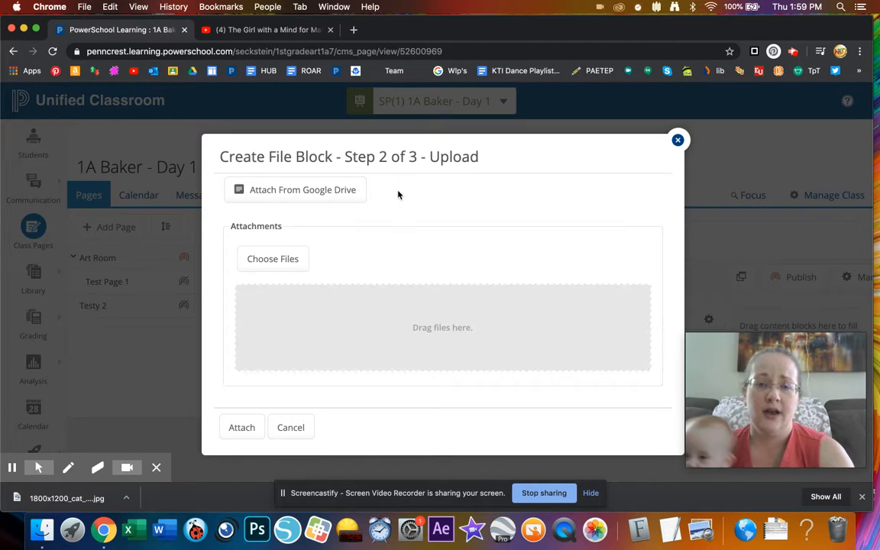
pyautogui.click(289, 259)
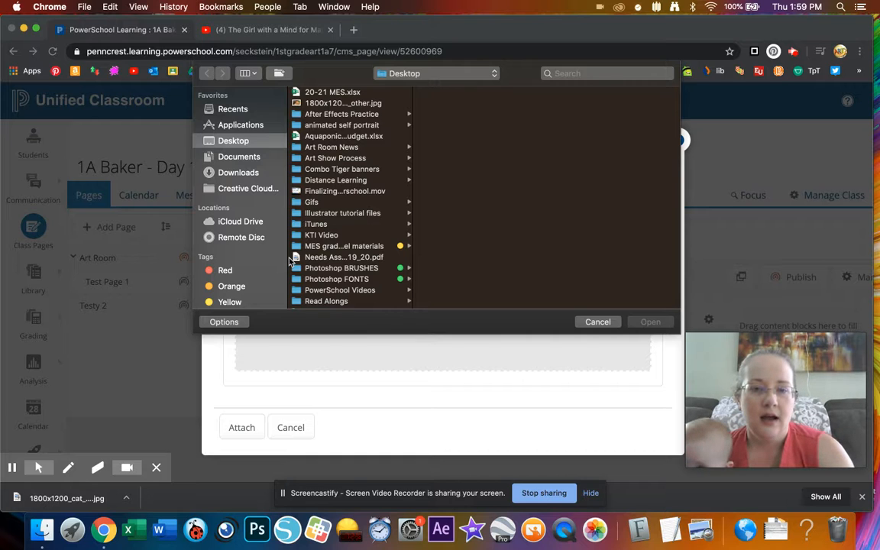
pyautogui.scroll(-5, 307, 216)
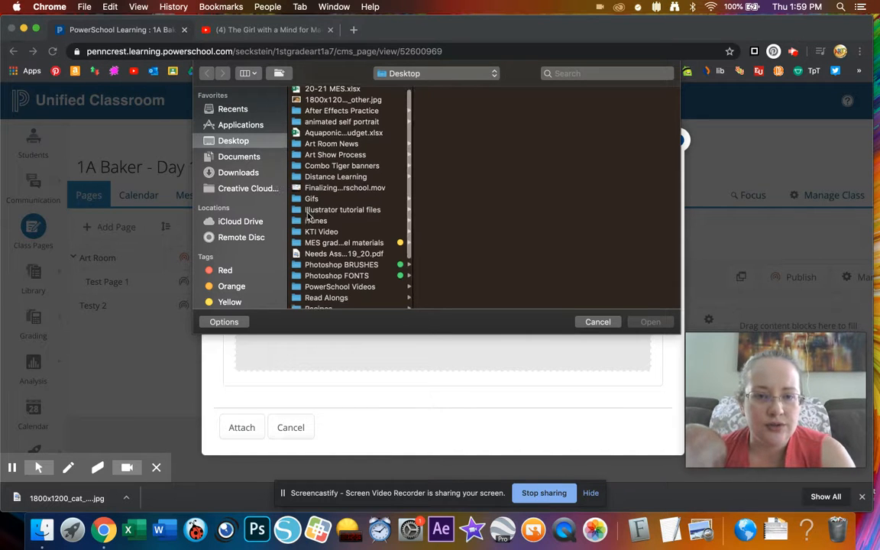
pyautogui.scroll(-3, 308, 216)
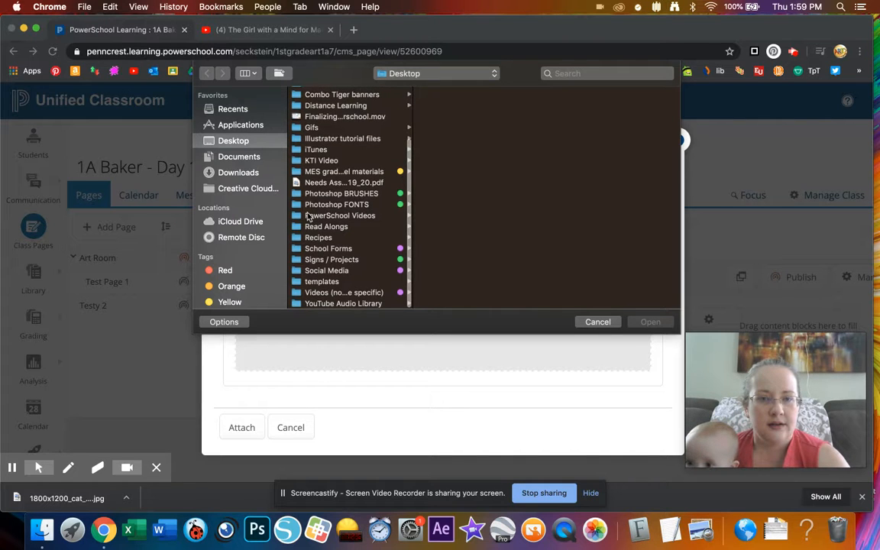
pyautogui.scroll(3, 308, 216)
pyautogui.scroll(5, 308, 216)
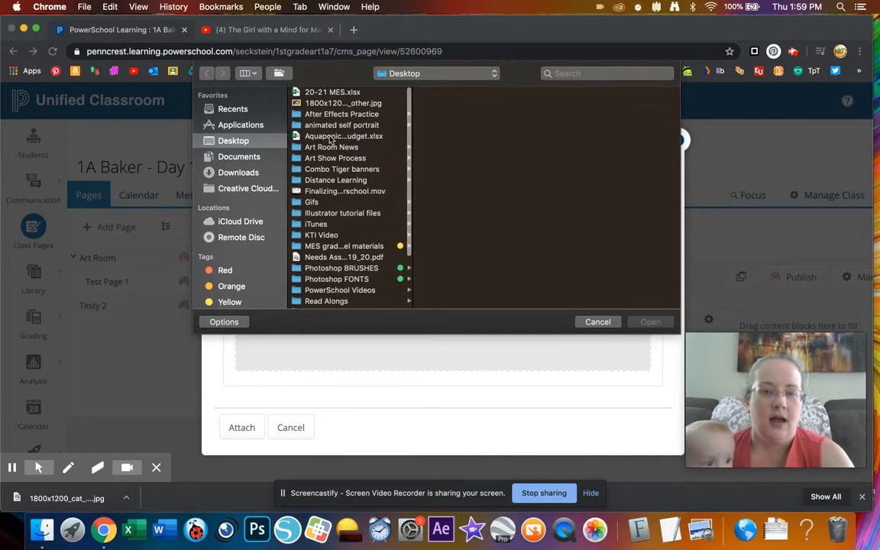
pyautogui.click(331, 107)
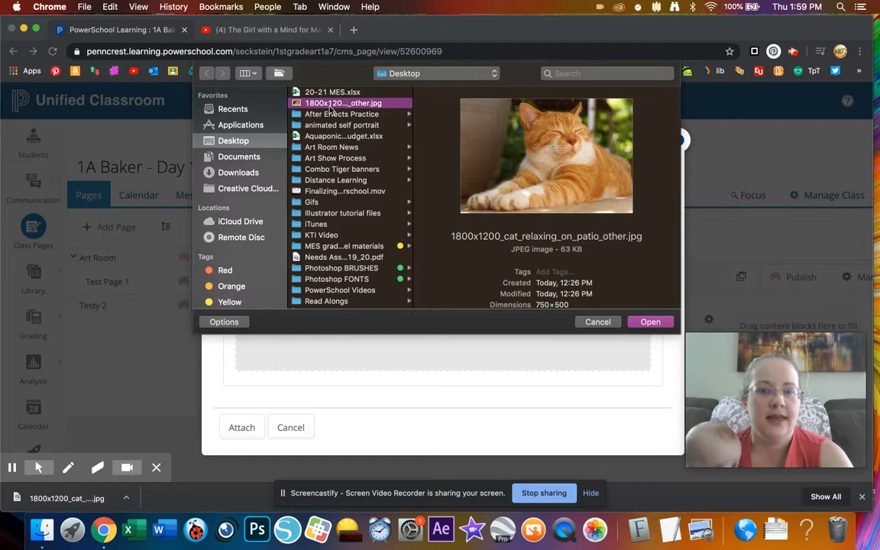
pyautogui.click(651, 321)
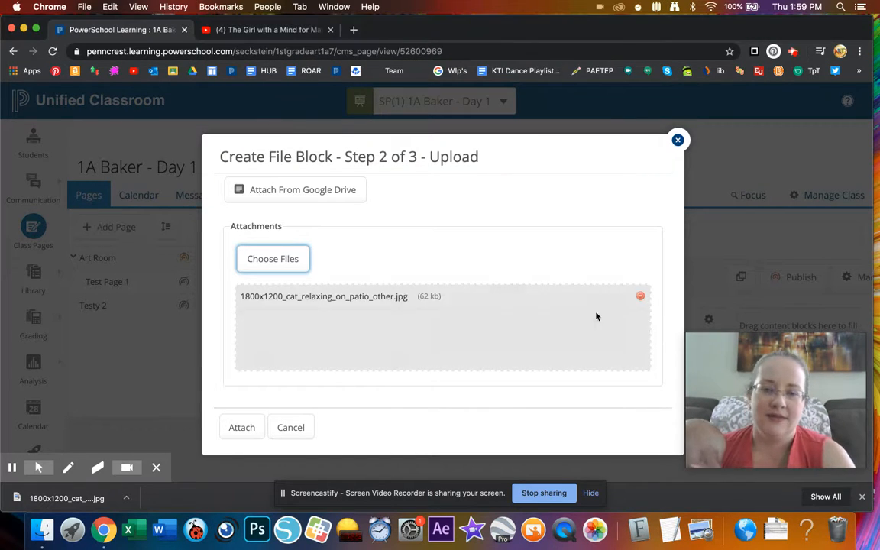
pyautogui.click(244, 428)
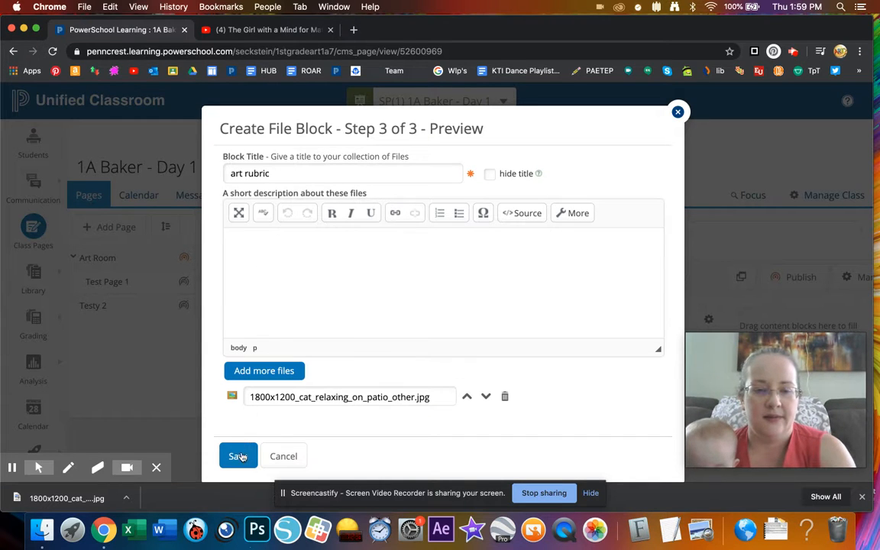
pyautogui.click(257, 242)
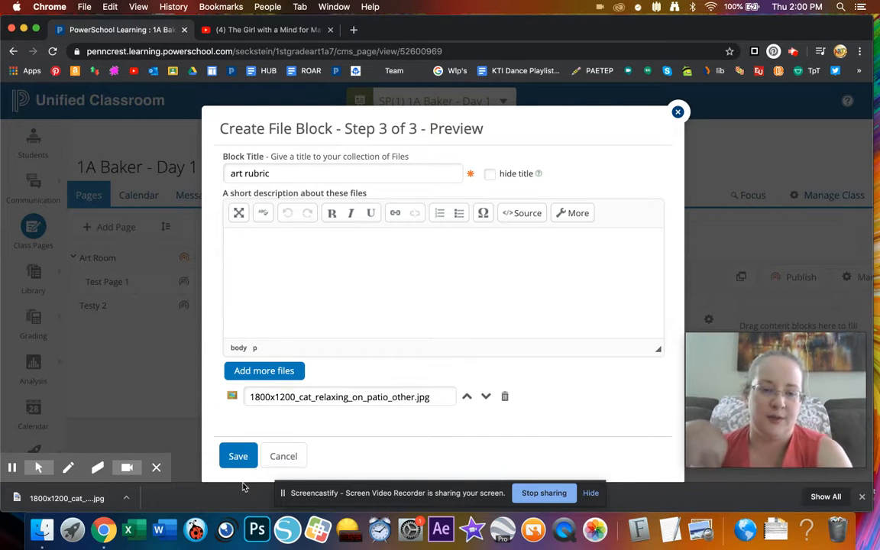
pyautogui.click(240, 455)
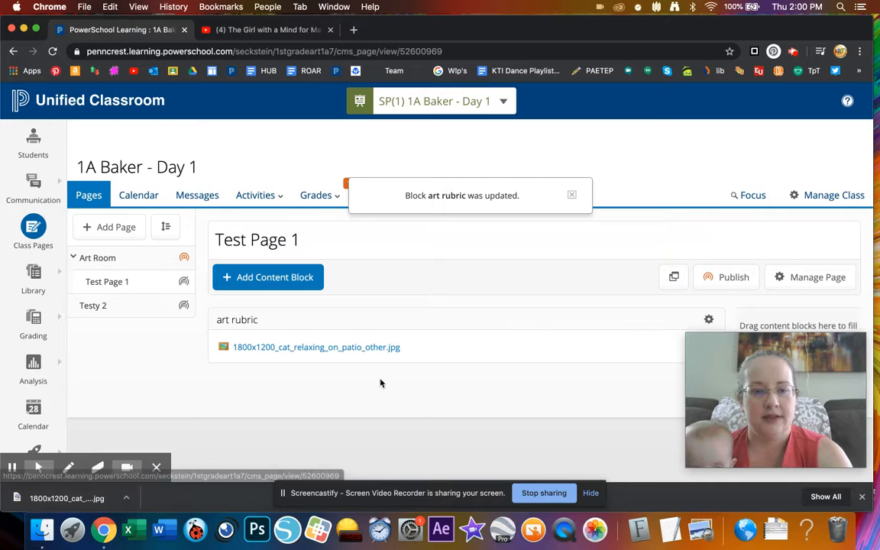
# Publish Test Page 1 immediately, and collapse and re-expand its content blocks.
pyautogui.click(715, 283)
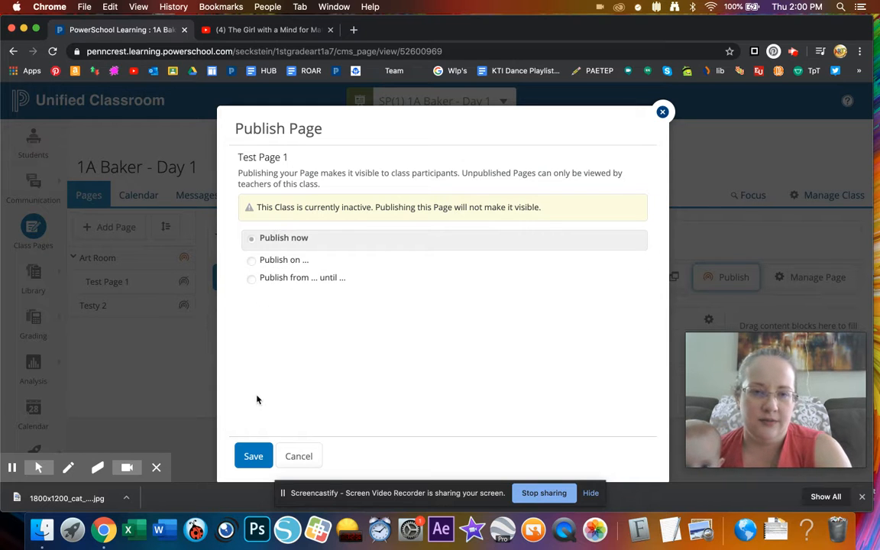
pyautogui.click(258, 458)
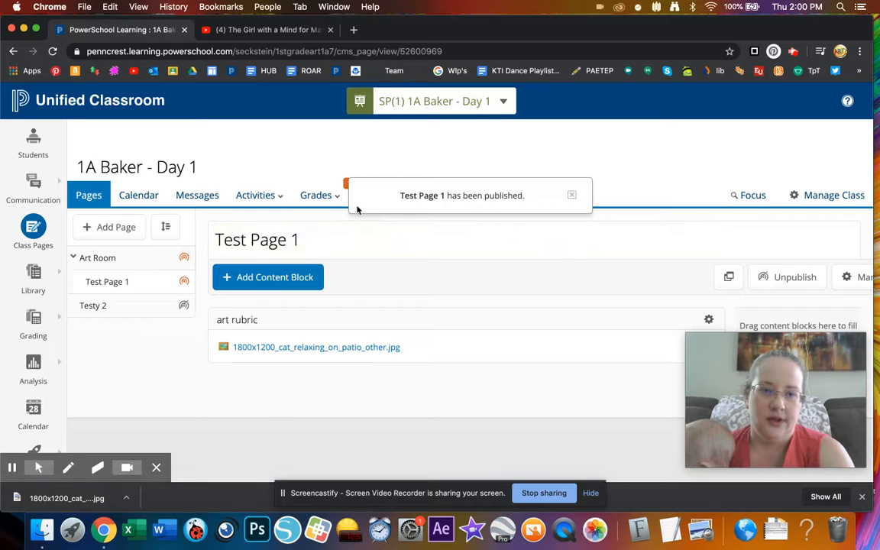
pyautogui.click(727, 280)
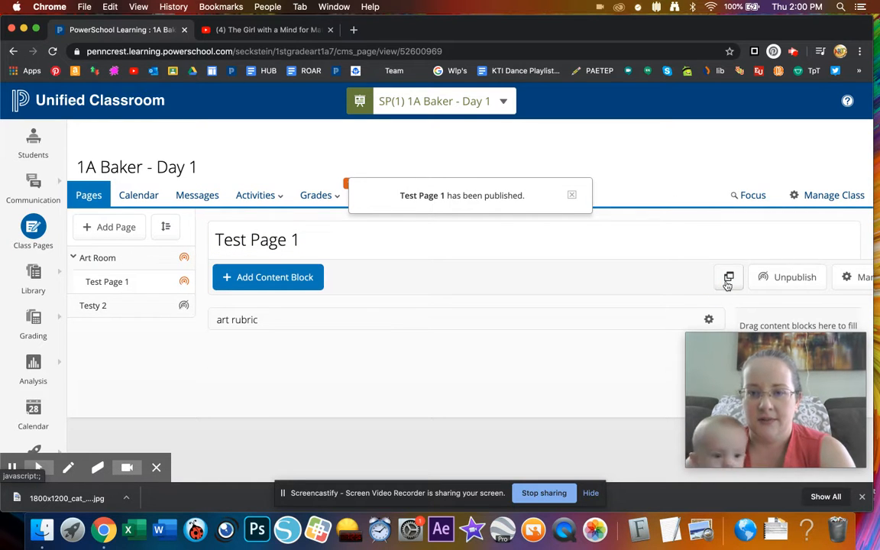
pyautogui.click(727, 279)
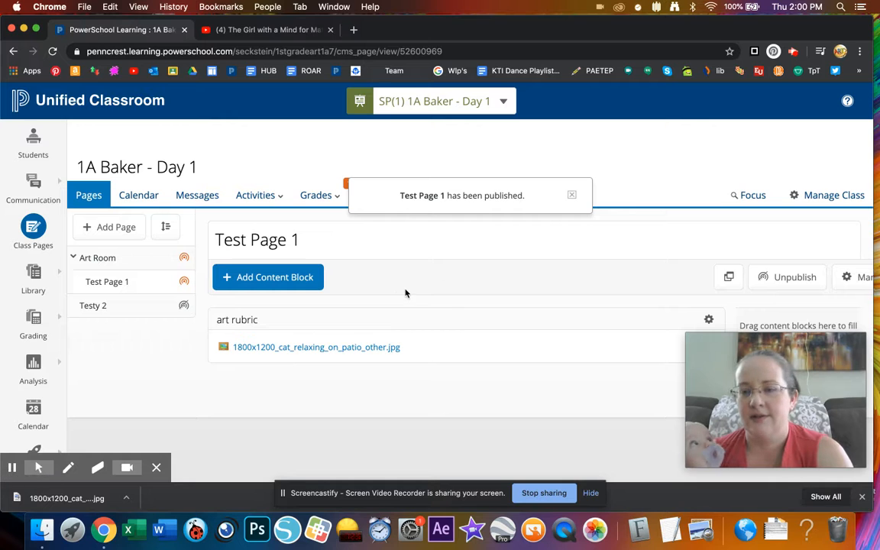
# Make Test Page 1 shareable by invitation, and close the sharing options without distributing an invitation.
pyautogui.hscroll(3, 400, 292)
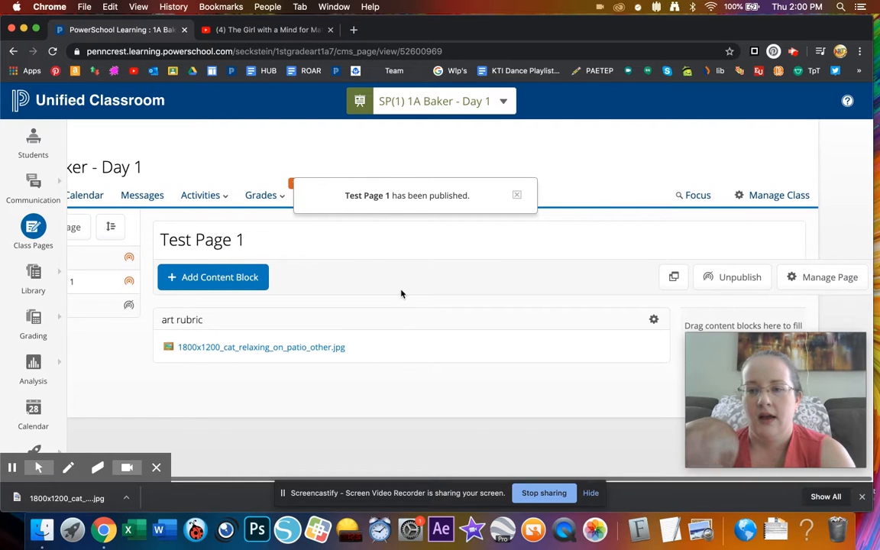
pyautogui.click(839, 280)
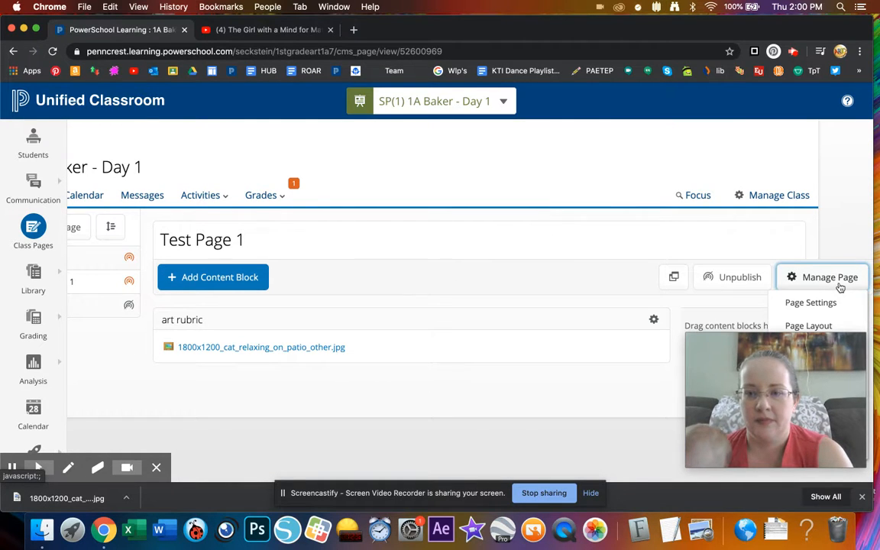
pyautogui.click(857, 344)
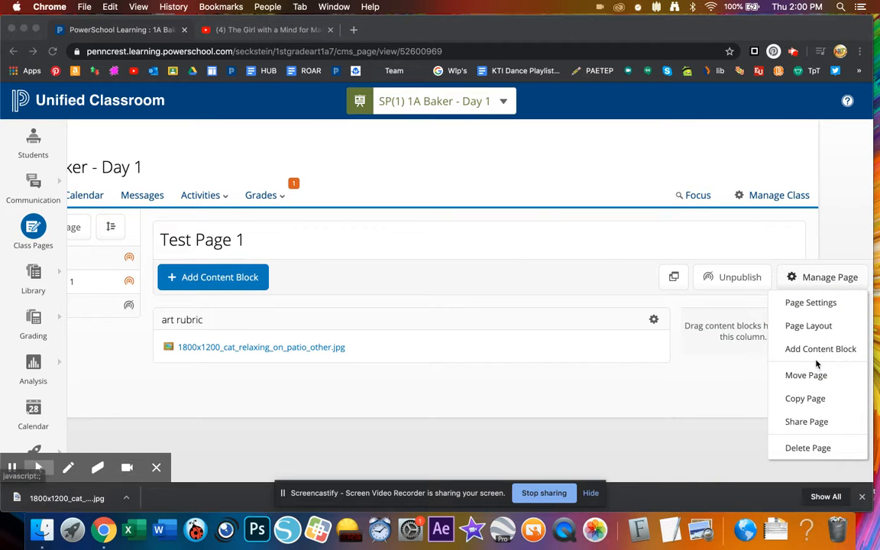
pyautogui.click(806, 421)
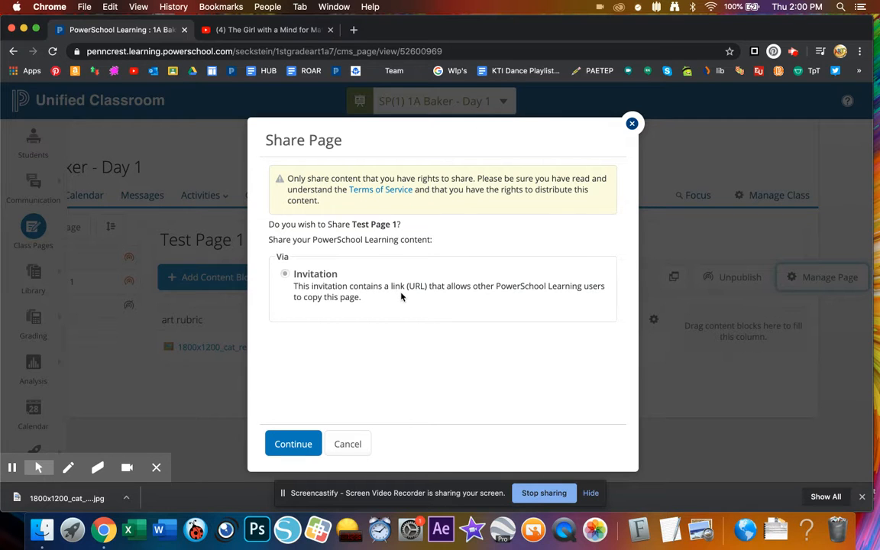
pyautogui.click(298, 447)
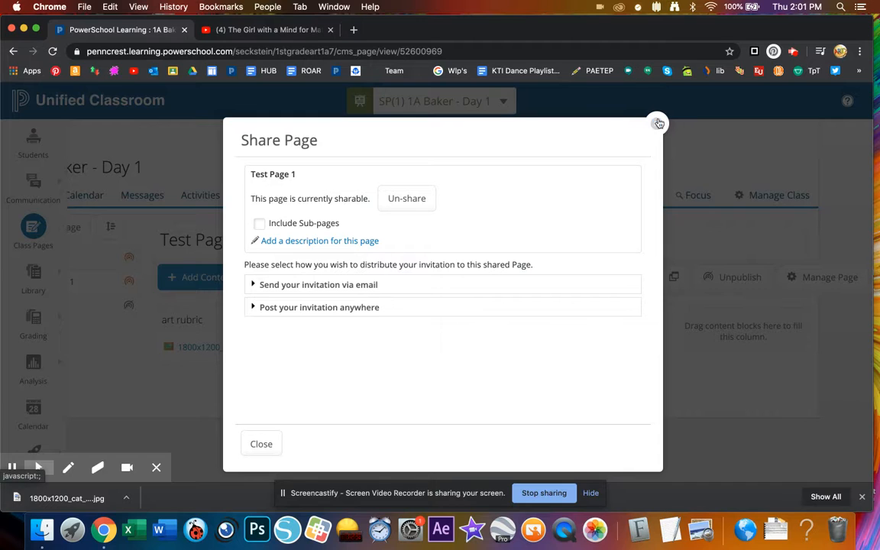
pyautogui.click(659, 122)
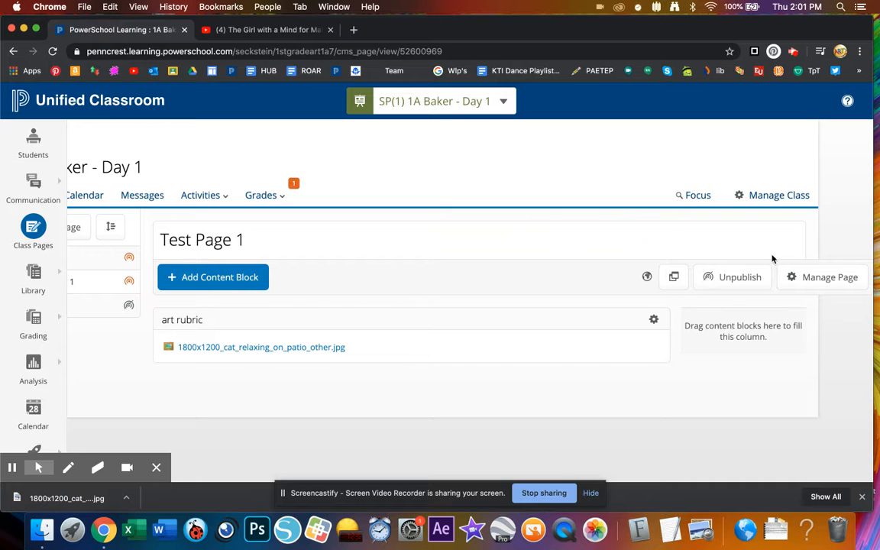
# Start copying Test Page 1 to the class 1st Grade Art (1C) - 7 (E1A) - 2019, and close the copy dialog without completing the copy.
pyautogui.click(812, 286)
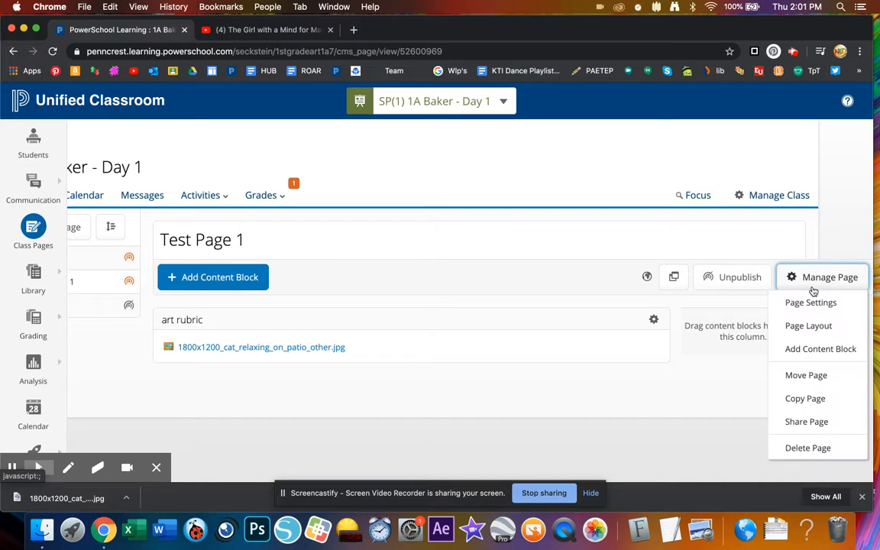
pyautogui.click(814, 397)
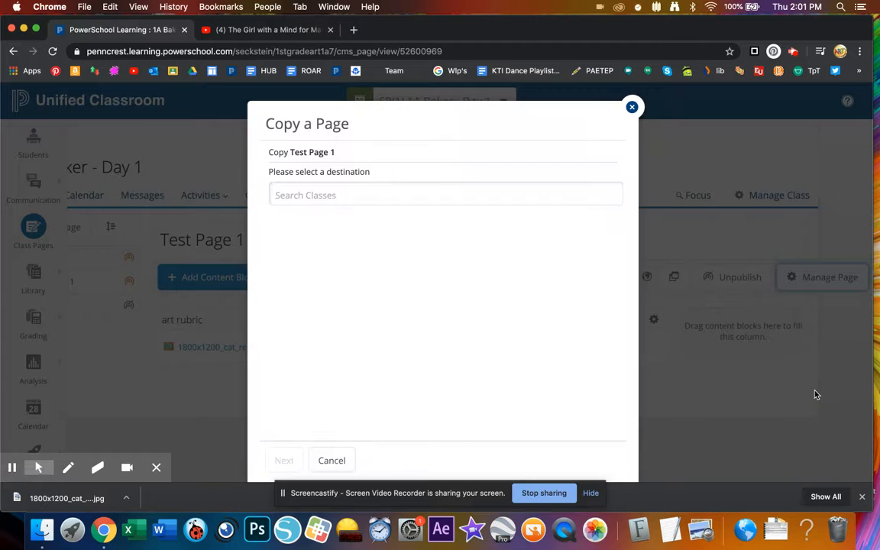
pyautogui.click(337, 197)
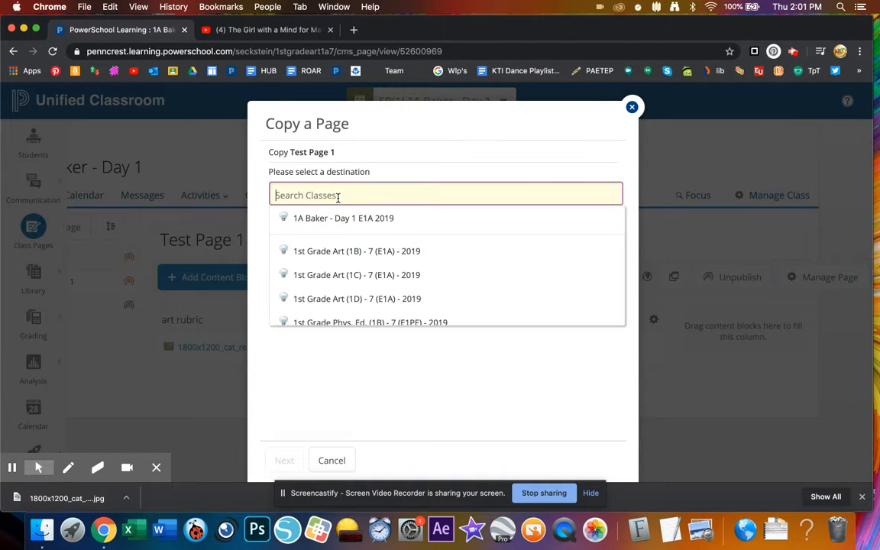
pyautogui.scroll(-3, 354, 275)
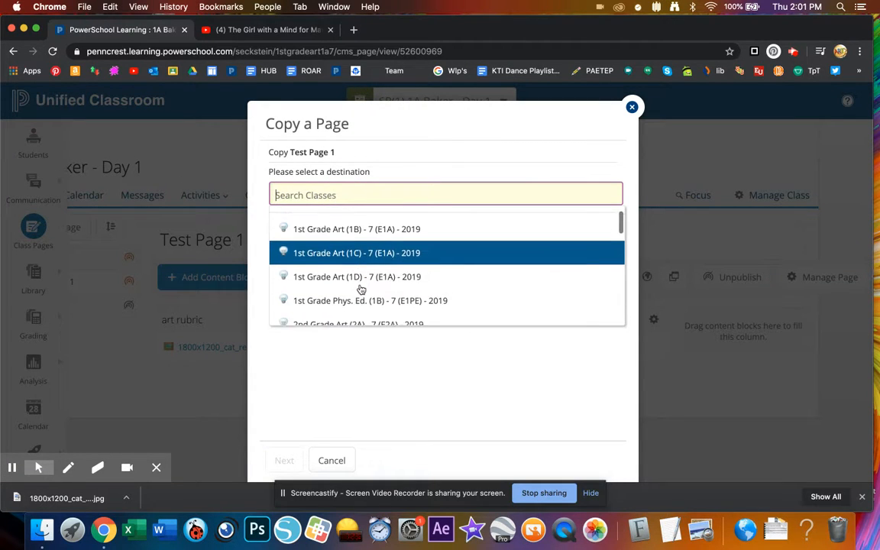
pyautogui.scroll(2, 361, 289)
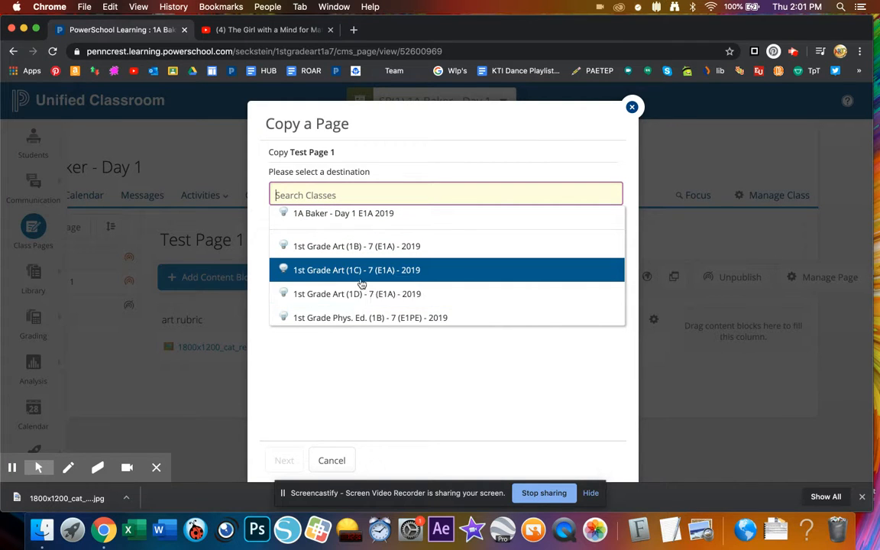
pyautogui.click(361, 278)
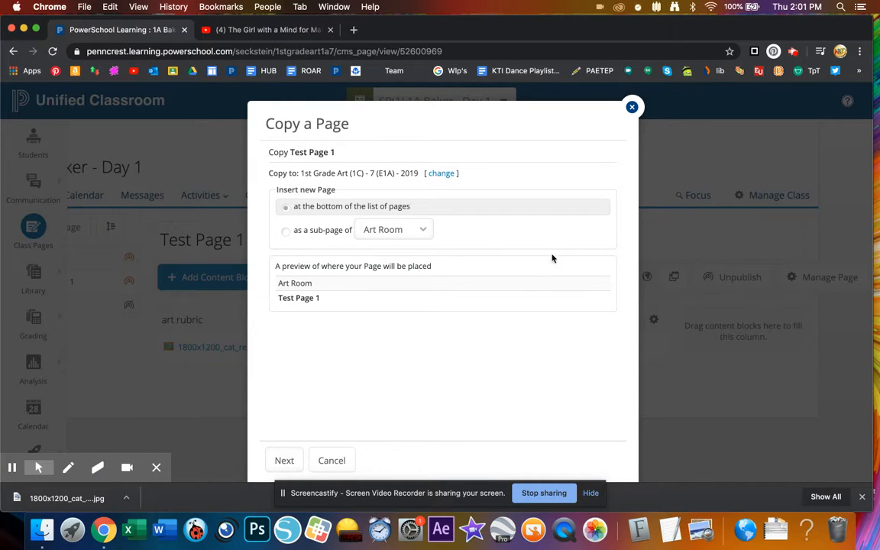
pyautogui.click(627, 108)
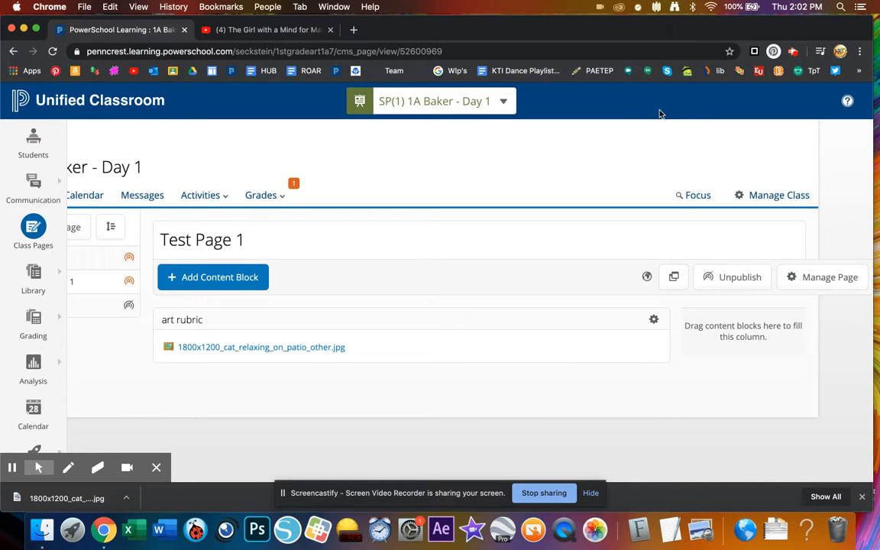
pyautogui.hscroll(-3, 475, 181)
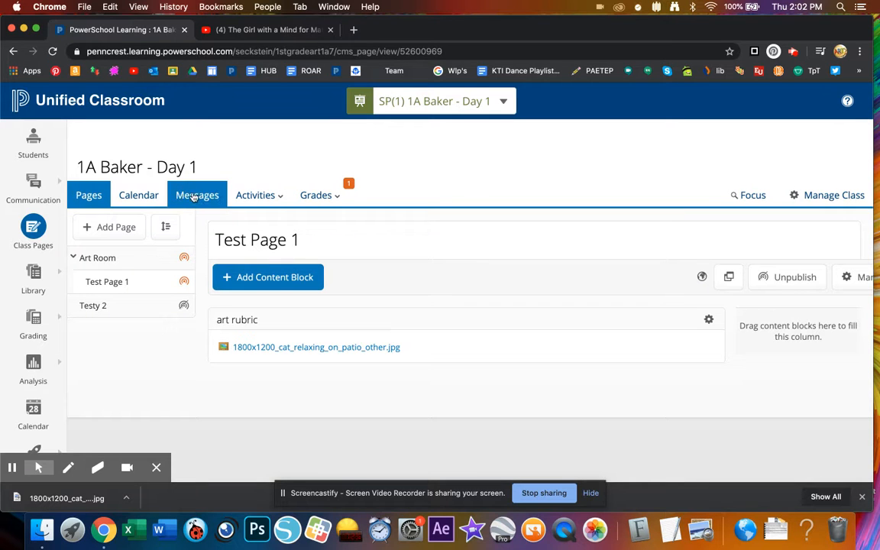
pyautogui.click(338, 197)
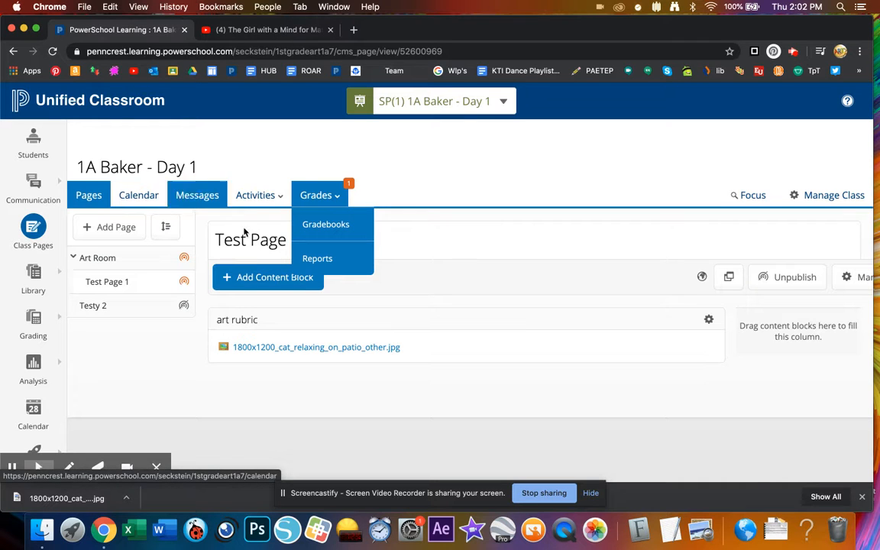
pyautogui.hscroll(2, 729, 260)
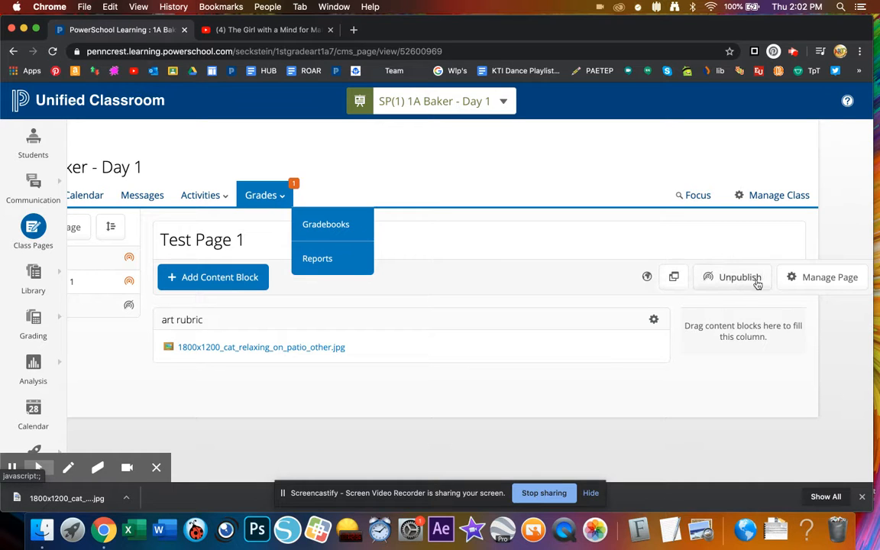
pyautogui.click(812, 280)
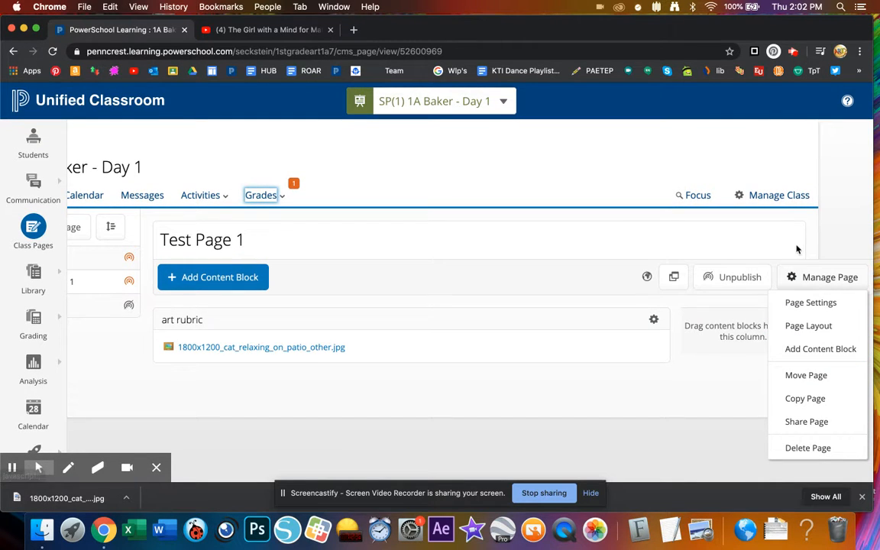
pyautogui.click(825, 239)
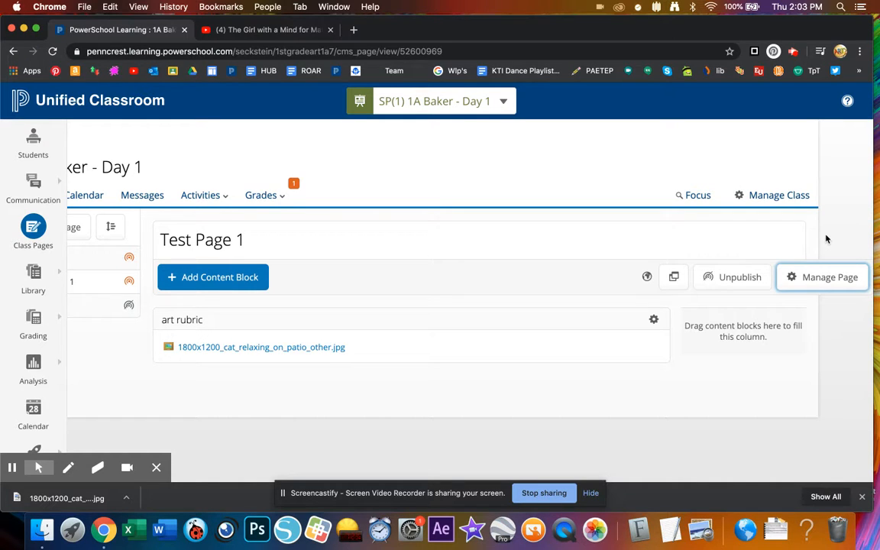
pyautogui.click(793, 52)
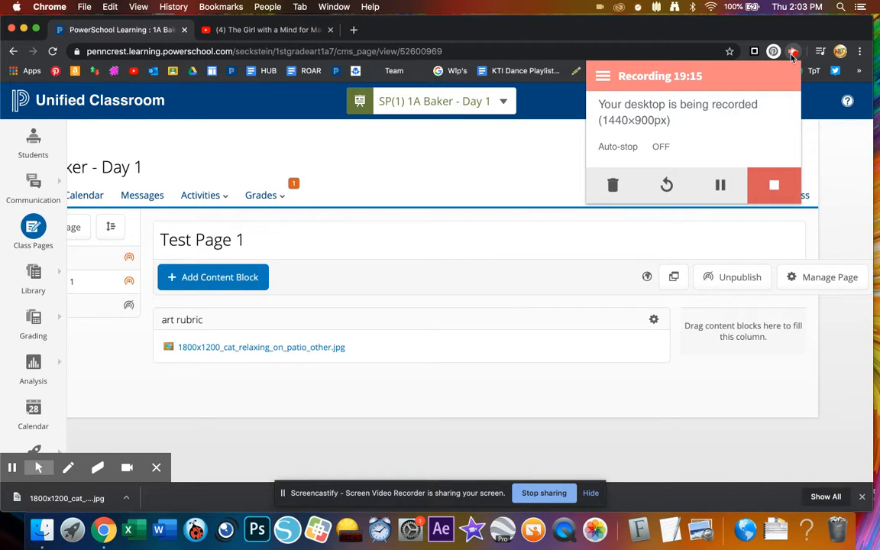